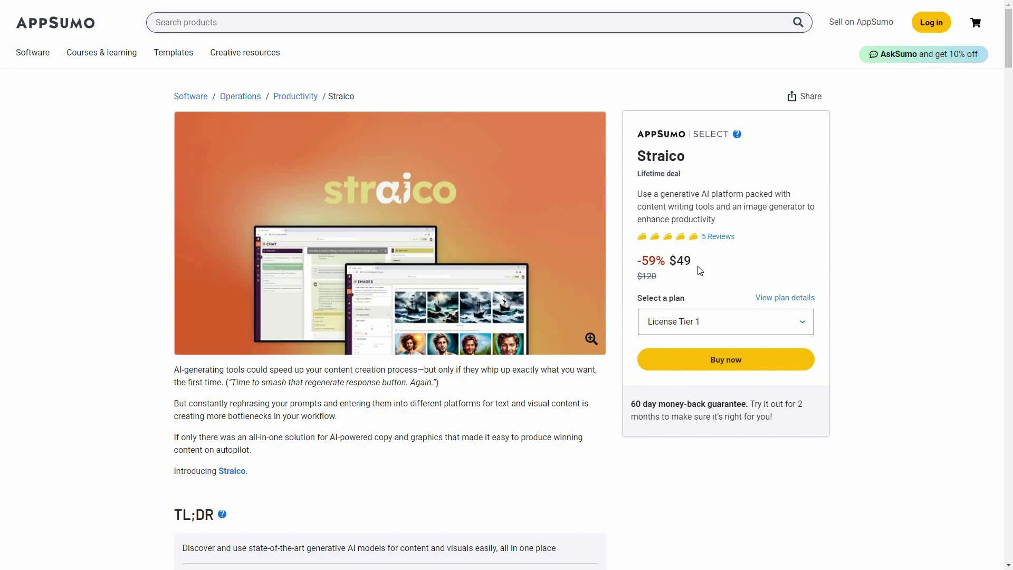
Scroll the AppSumo Straico deal page down to Plans & features with the $49, $79 and $129 tiers.
scroll(490, 360, down, 5)
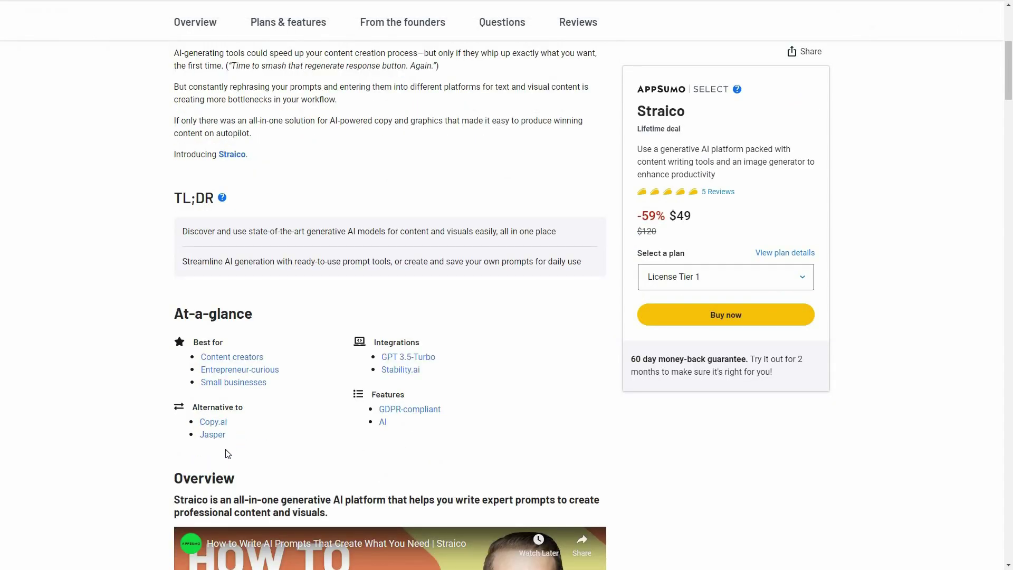
scroll(1000, 275, down, 10)
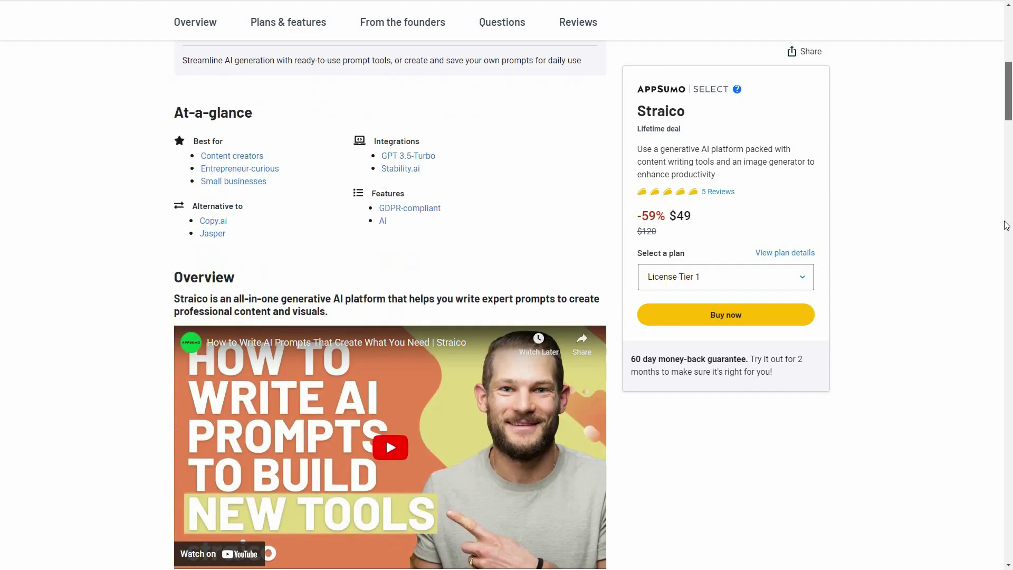
scroll(1000, 276, down, 20)
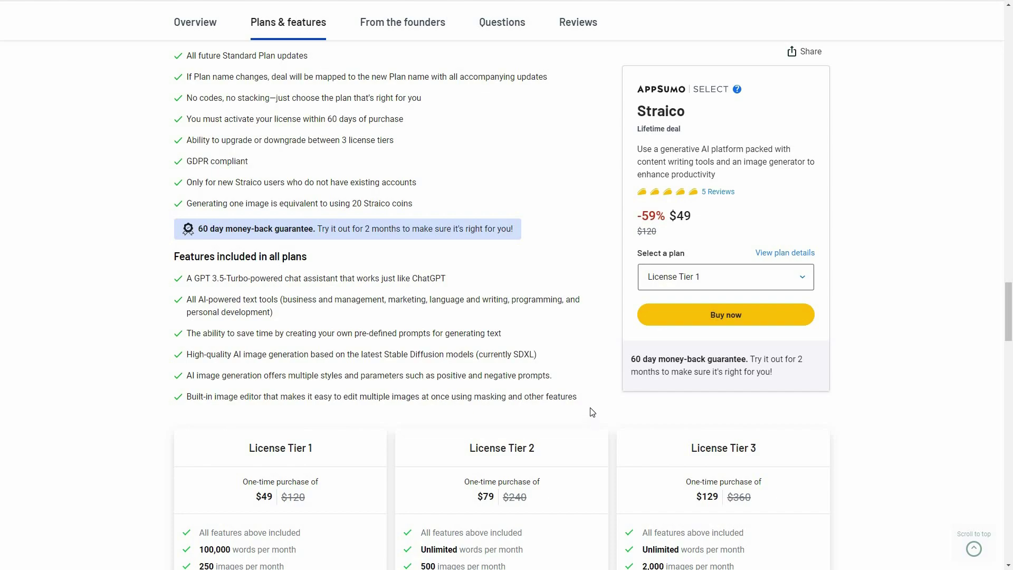
scroll(363, 386, down, 3)
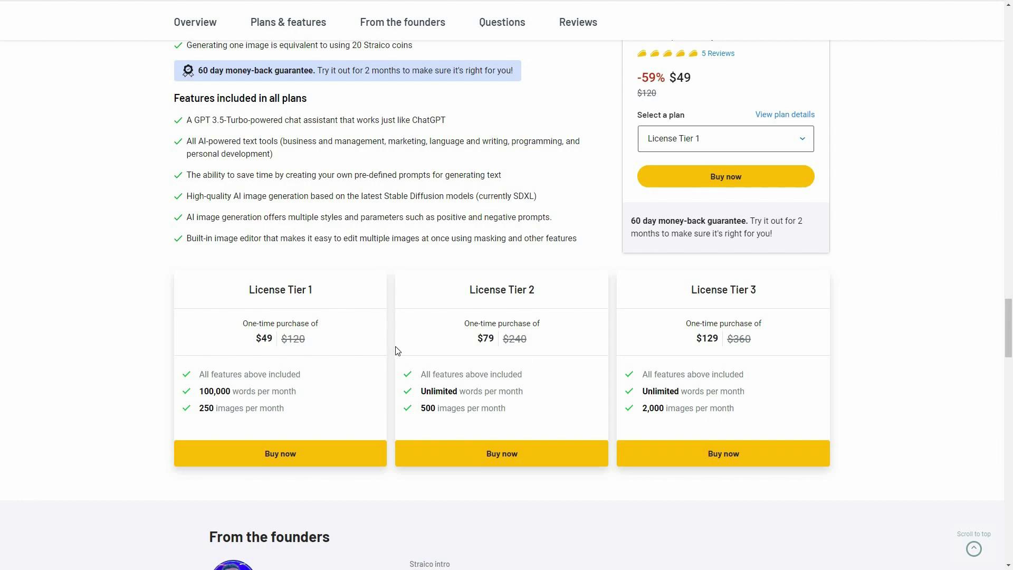
scroll(396, 352, up, 9)
scroll(397, 352, up, 20)
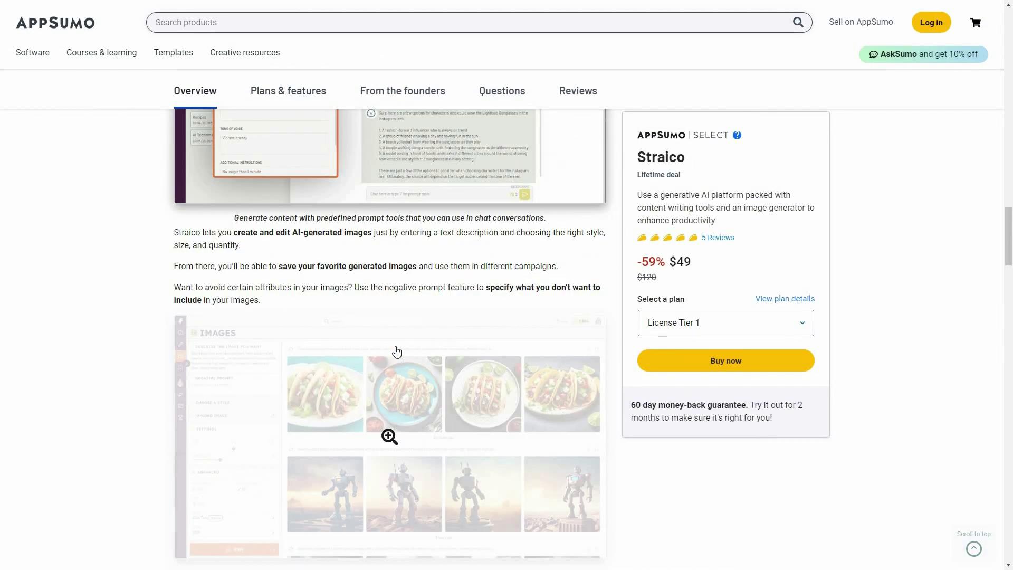
scroll(397, 352, up, 12)
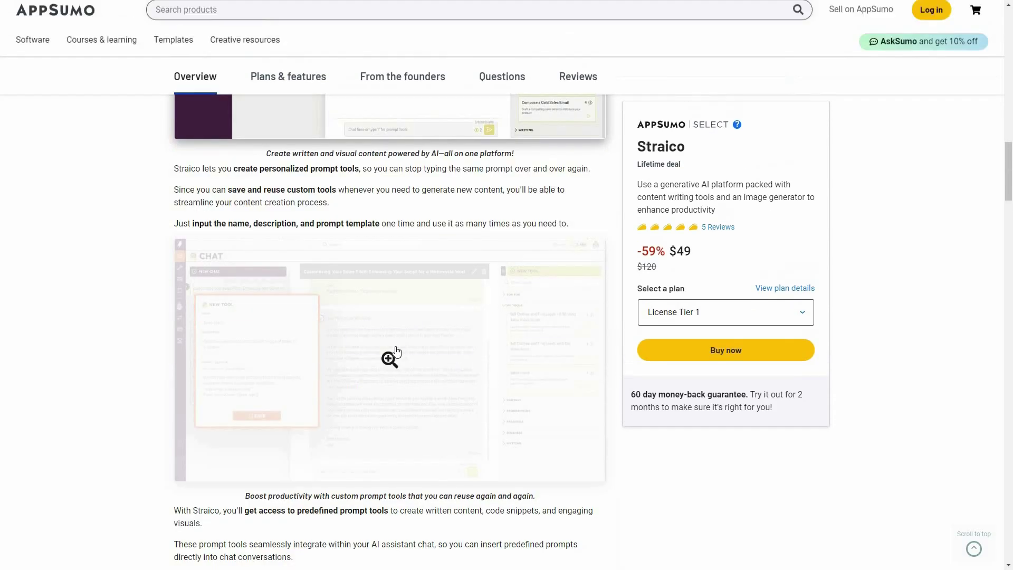
scroll(398, 351, up, 8)
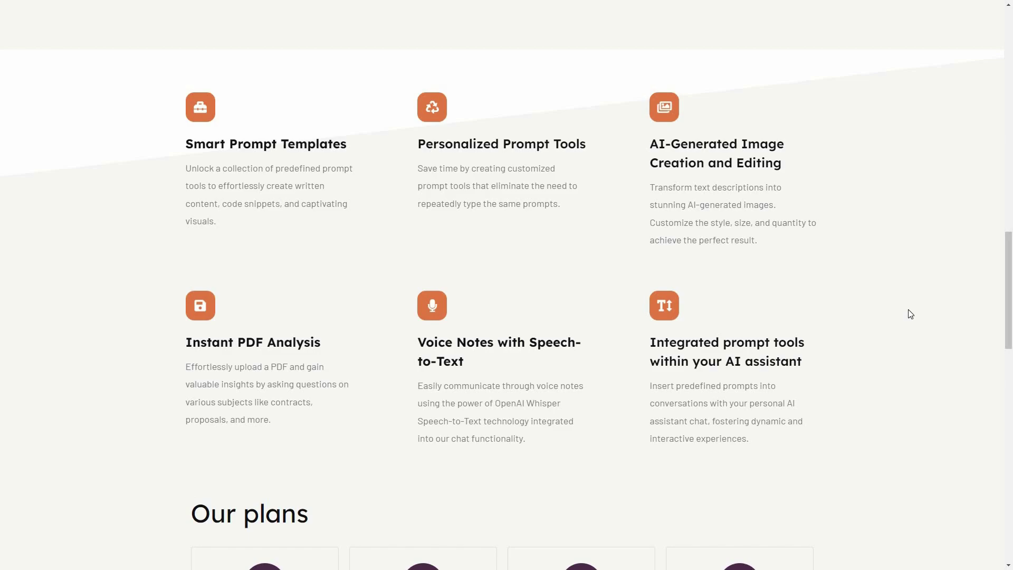
Scroll down through the Straico site's features and plans.
scroll(911, 314, down, 9)
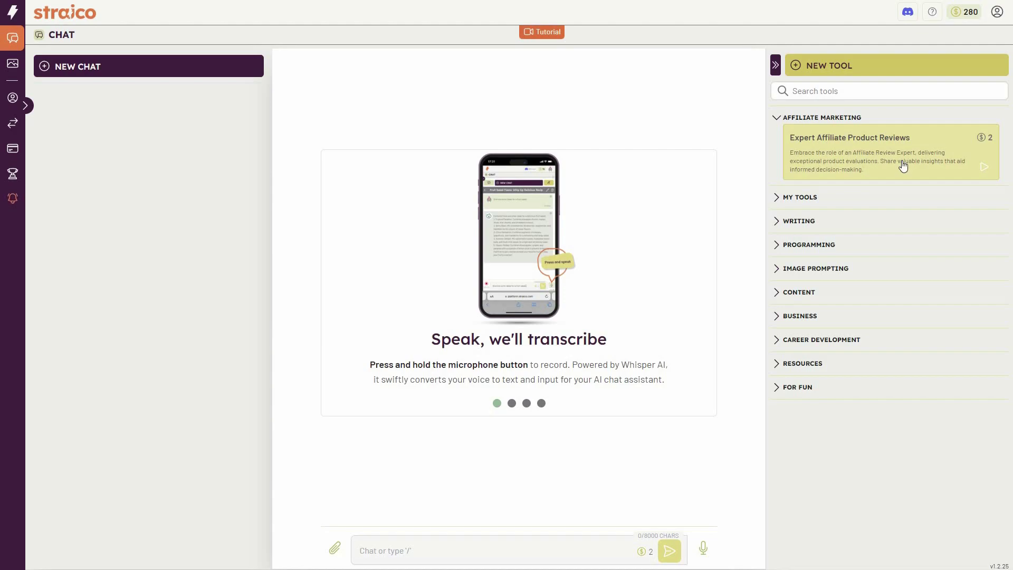
Fill Expert Affiliate Product Reviews with the Razer DeathAdder V2 name, description, pros and cons, and insert it.
click(791, 172)
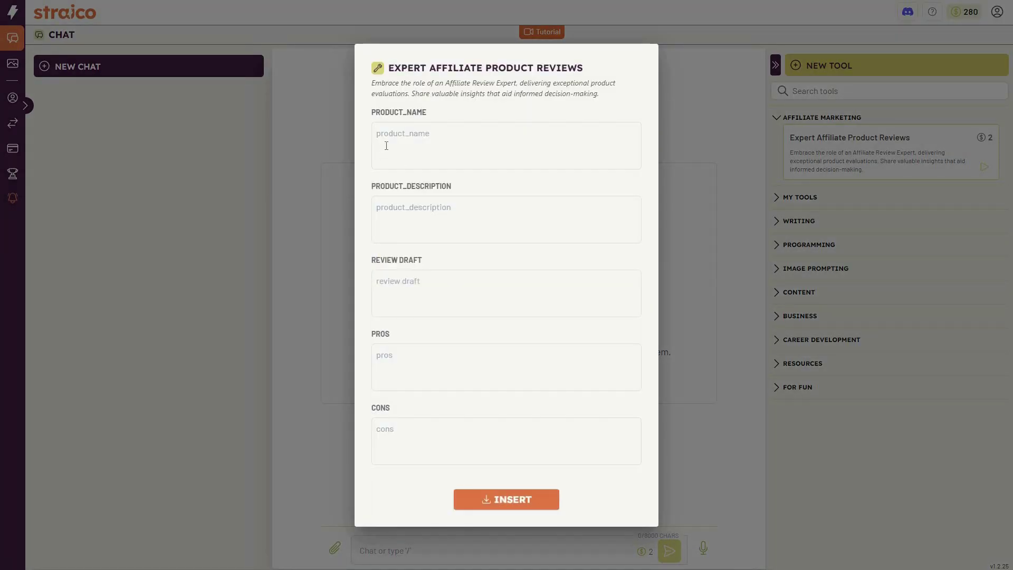
click(404, 141)
key(Tab)
key(Tab)
key(Tab)
key(Tab)
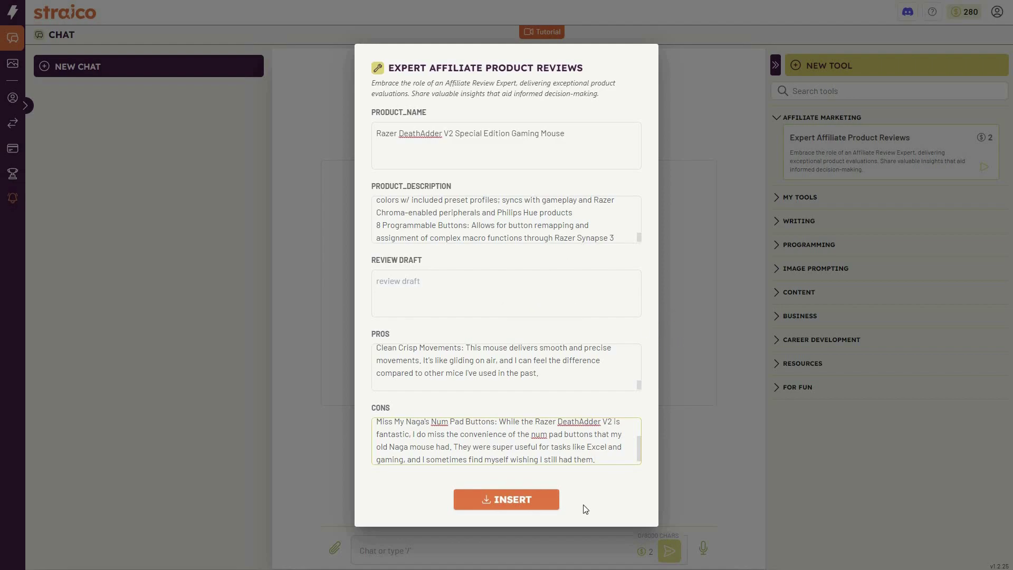
click(525, 500)
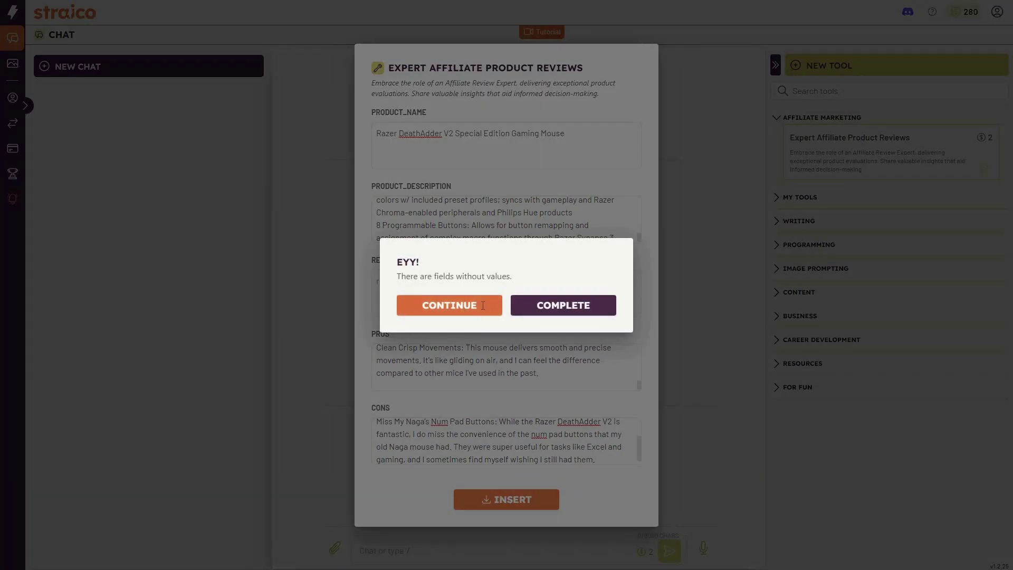
click(483, 305)
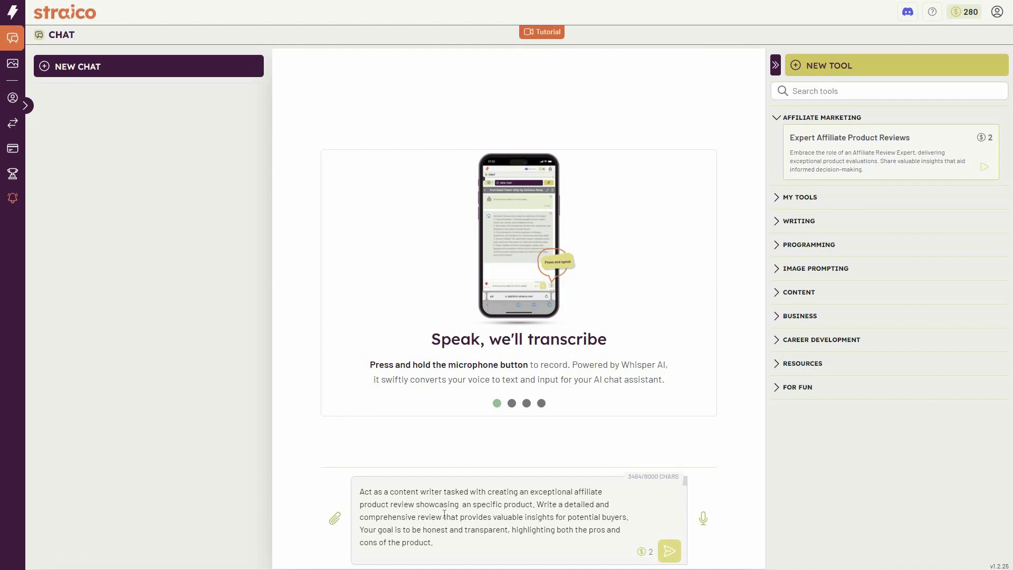
Look over the inserted Razer DeathAdder V2 review prompt, select it all and send it.
scroll(464, 517, down, 5)
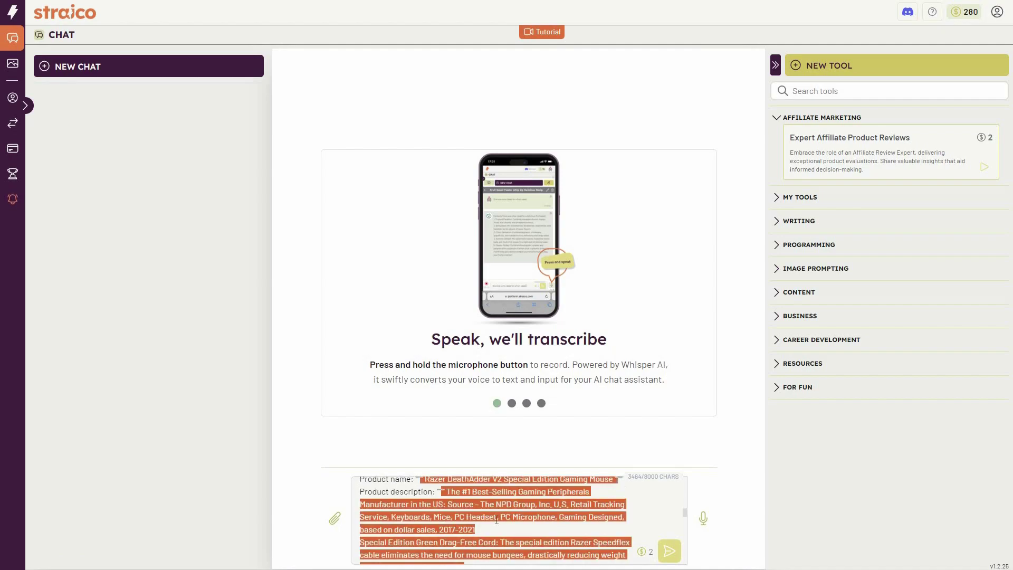
scroll(495, 523, down, 6)
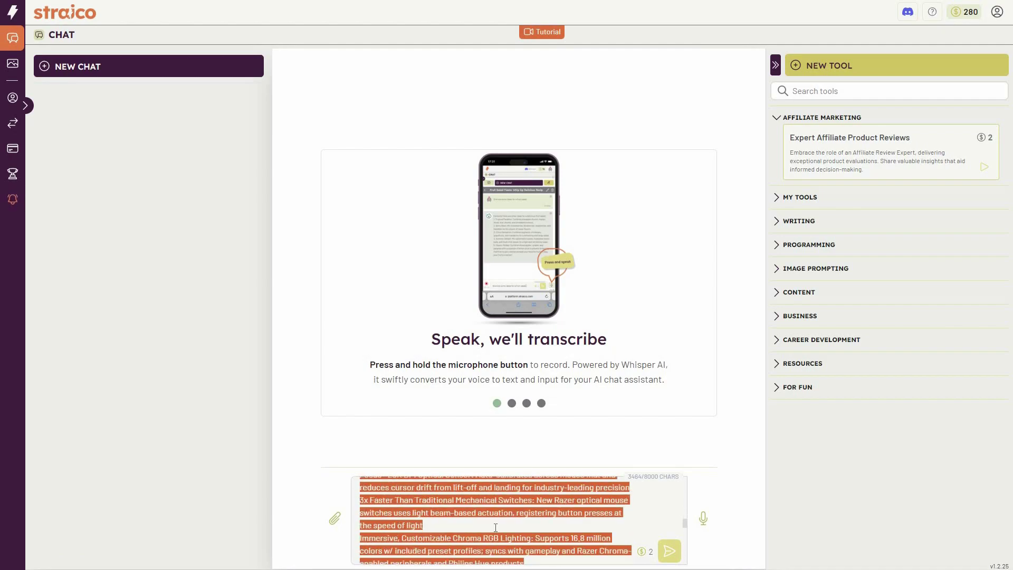
scroll(495, 532, up, 10)
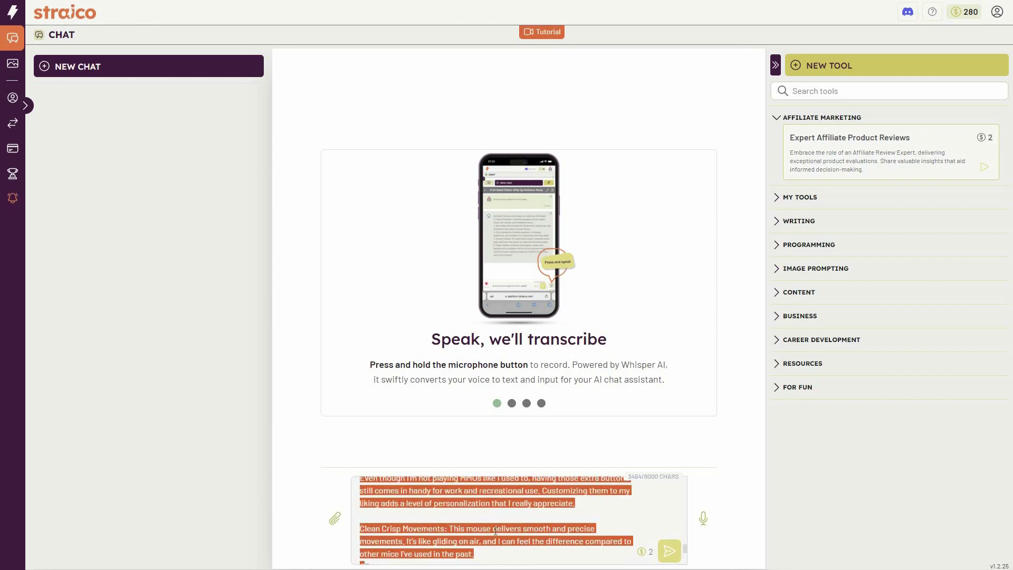
scroll(495, 532, up, 3)
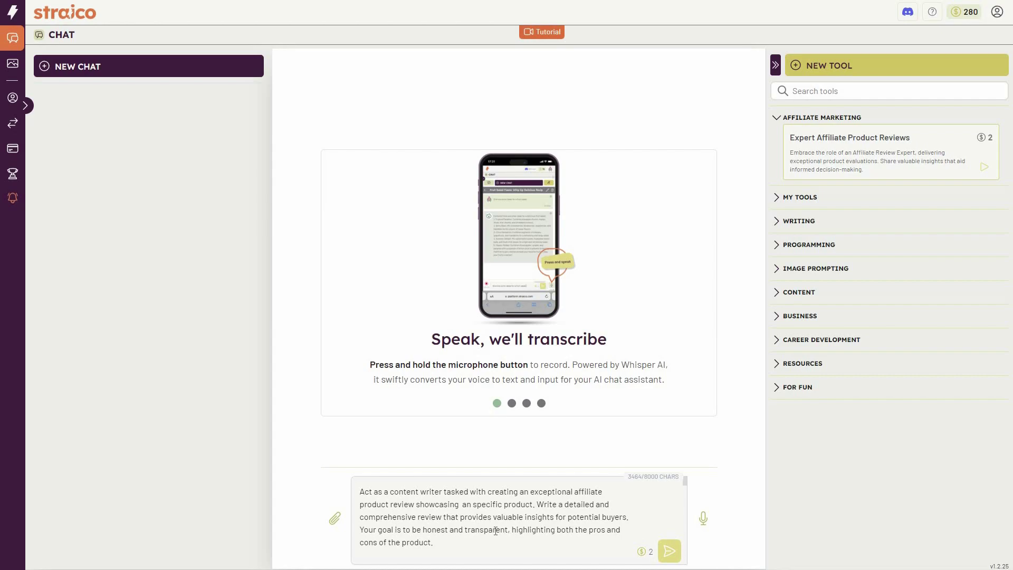
click(895, 154)
scroll(459, 536, down, 5)
key(ctrl+a)
scroll(527, 522, down, 5)
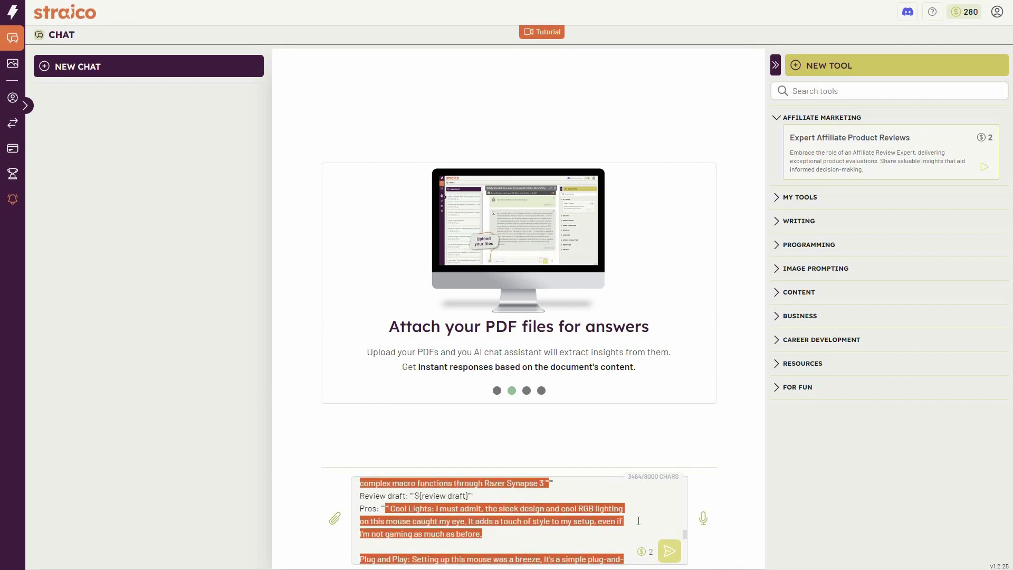
click(669, 552)
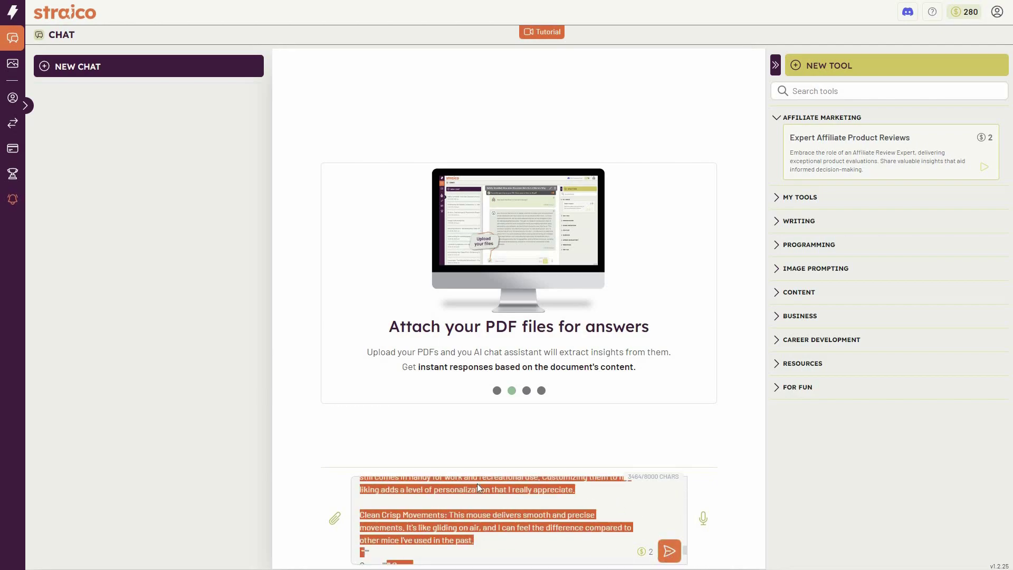
scroll(448, 398, up, 4)
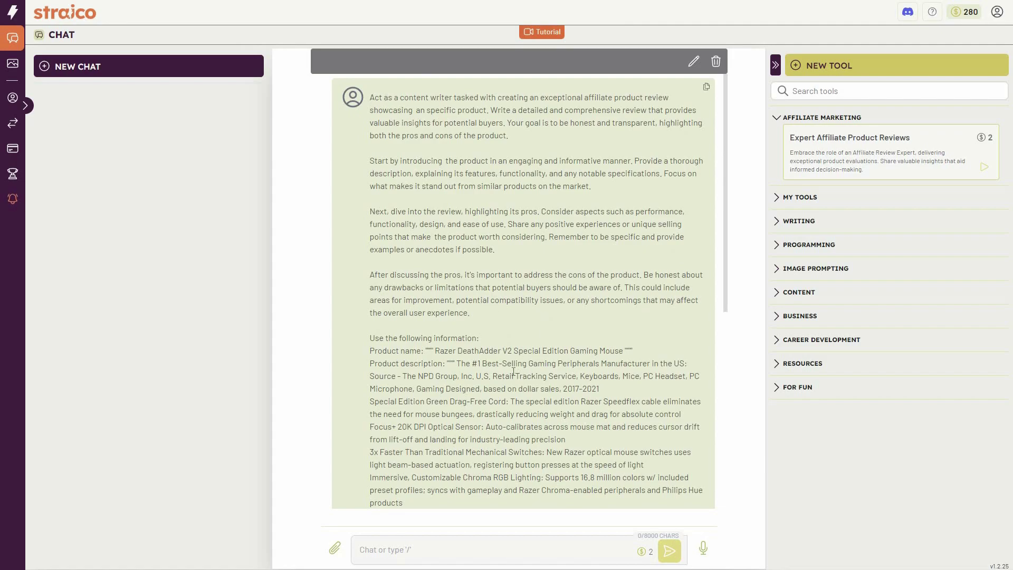
Read the generated Razer DeathAdder V2 Special Edition review down to its conclusion.
scroll(488, 412, down, 7)
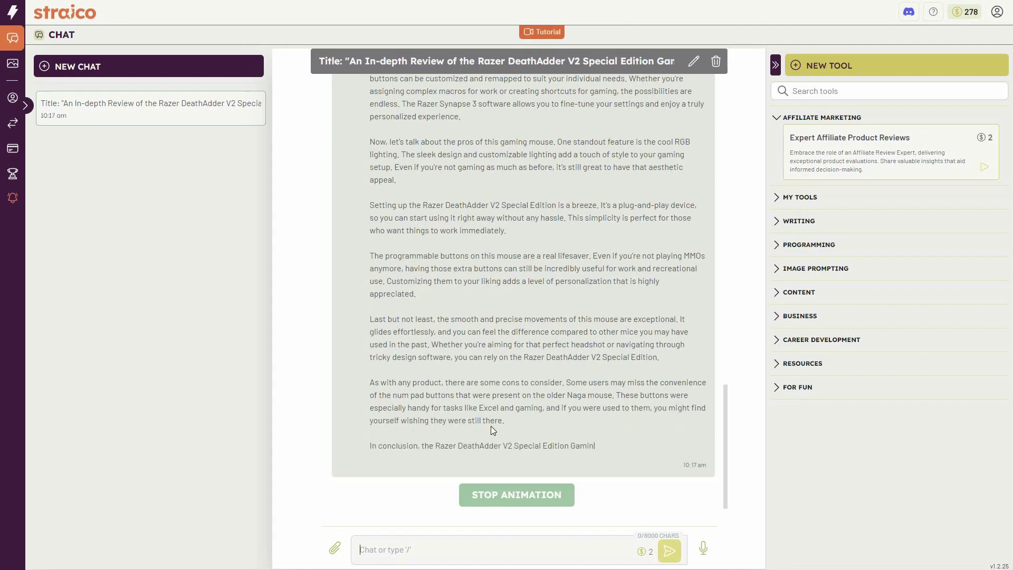
scroll(494, 435, up, 8)
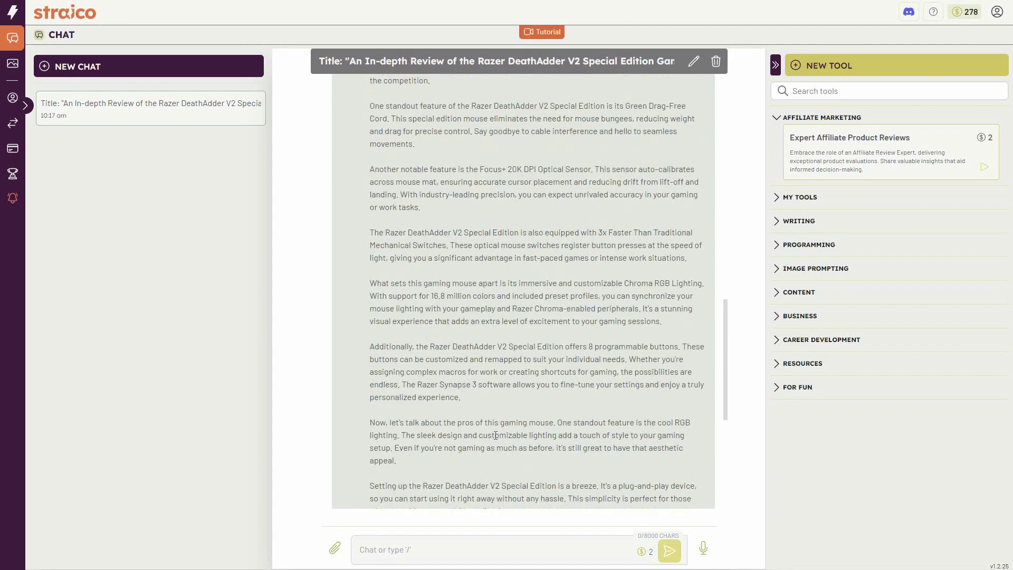
scroll(495, 435, down, 4)
scroll(495, 440, down, 5)
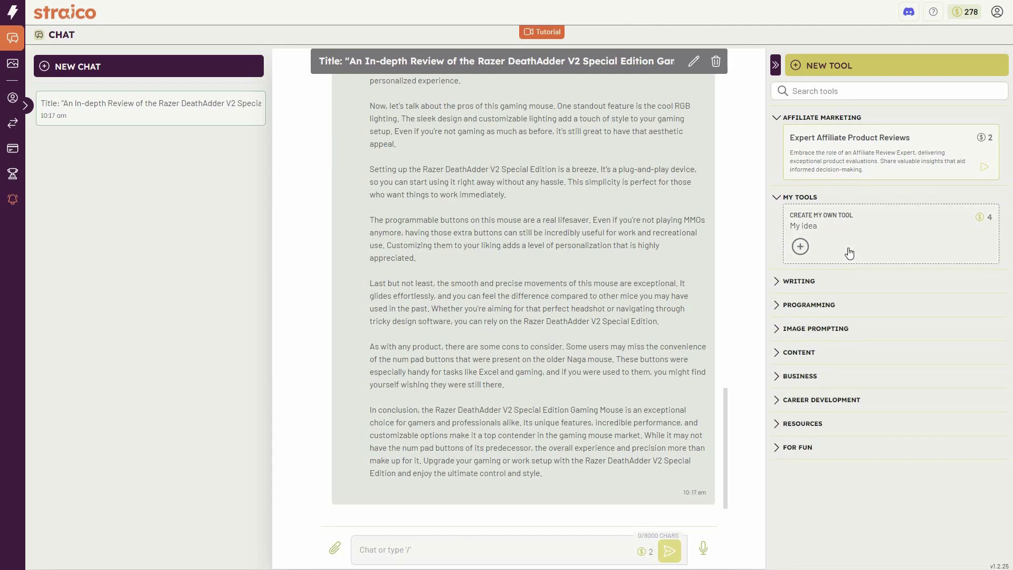
Dismiss the New Tool dialog without saving and expand the Writing tools category.
click(800, 246)
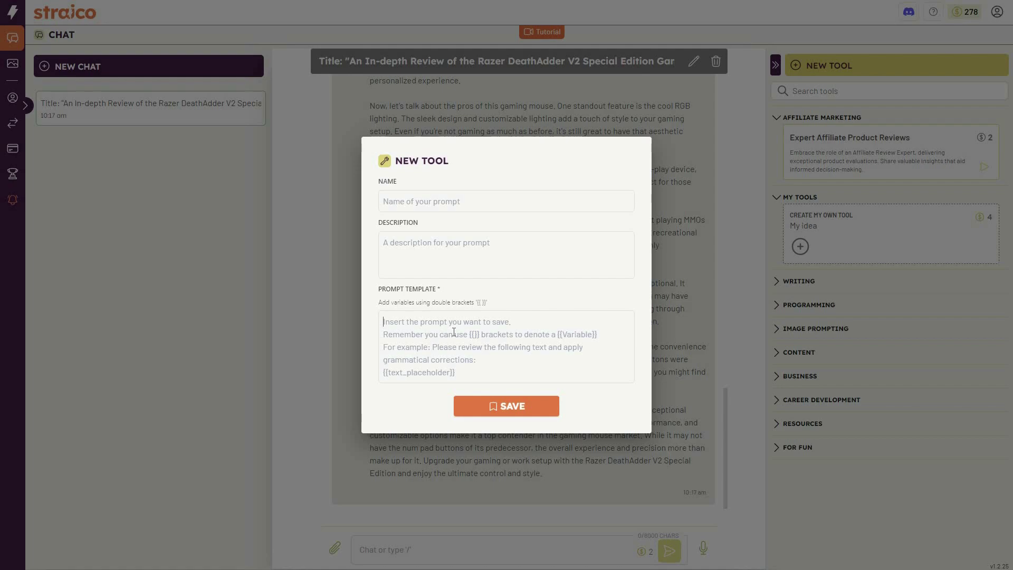
click(327, 316)
click(780, 286)
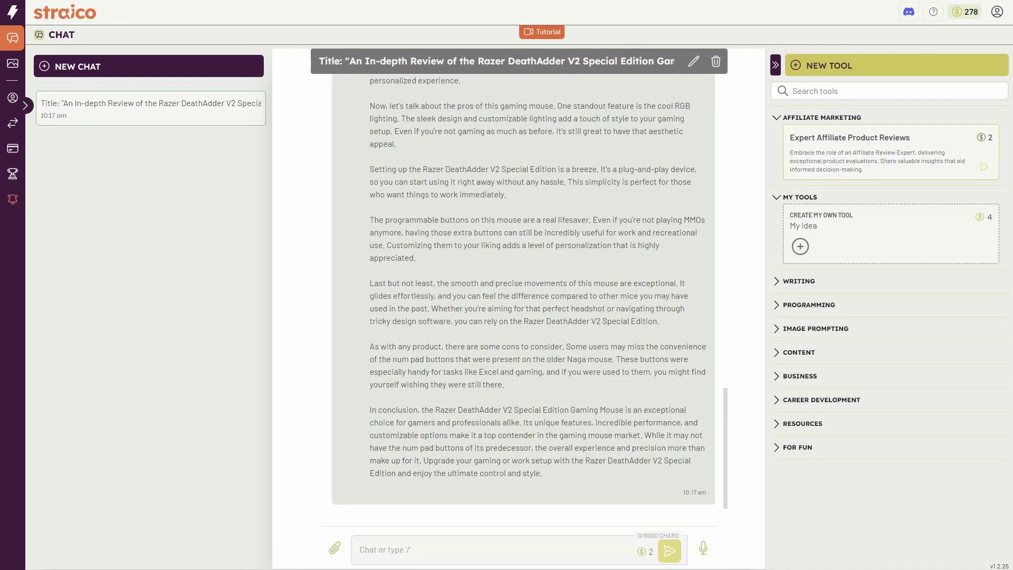
scroll(876, 296, down, 1)
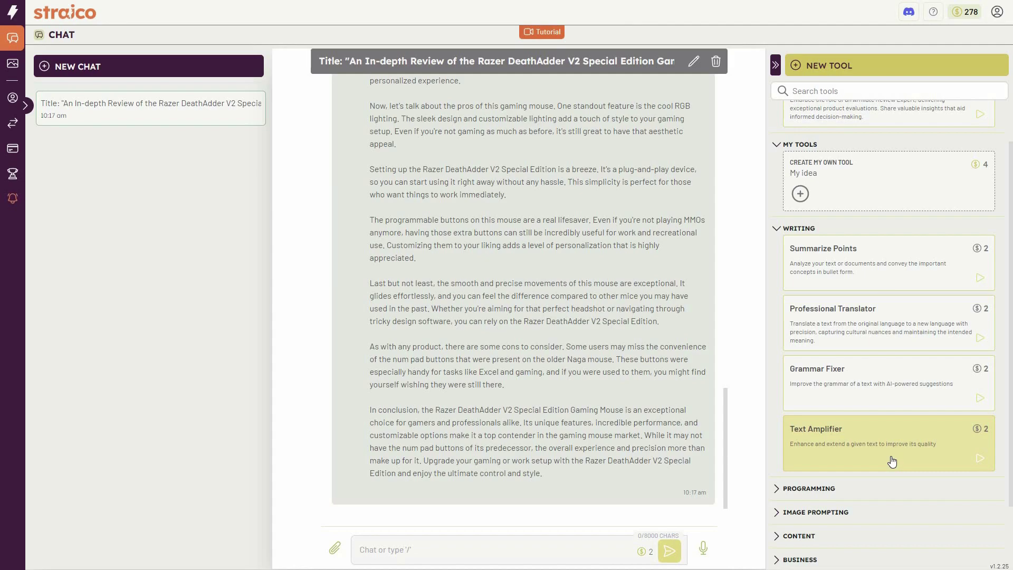
Paste the error-filled park picnic paragraph into Grammar Fixer and insert the prompt into chat.
click(838, 393)
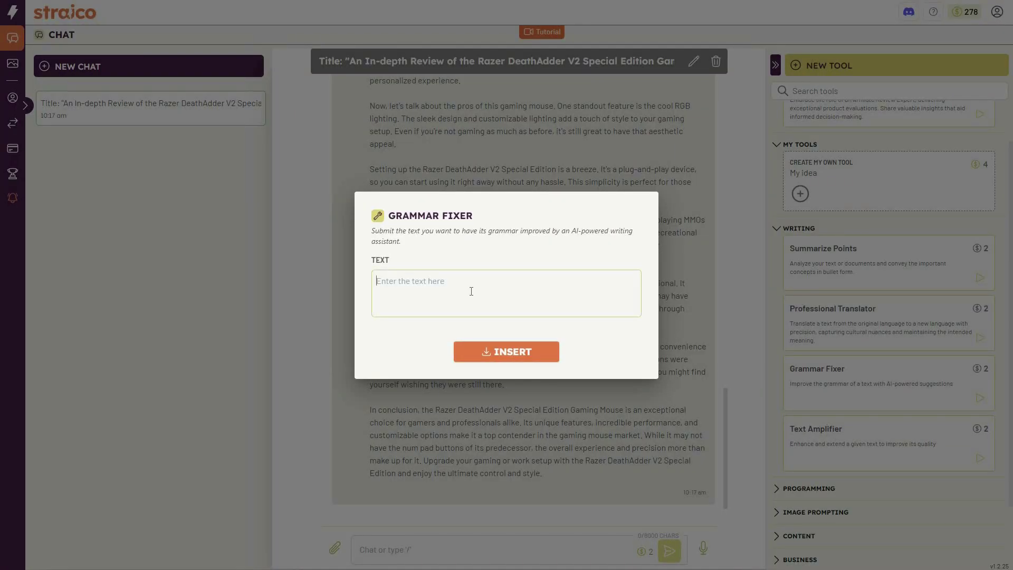
key(ctrl+v)
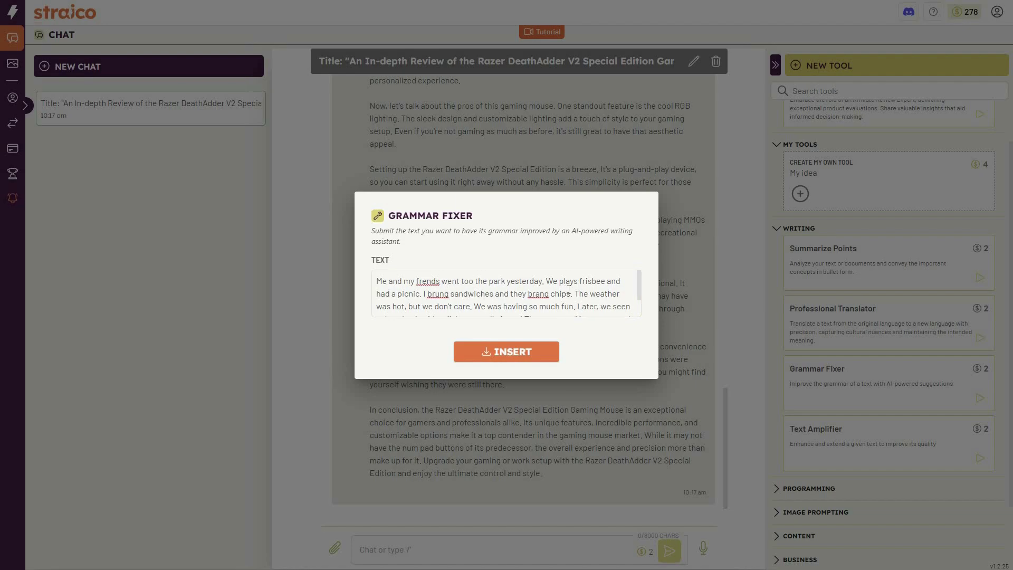
scroll(464, 289, down, 1)
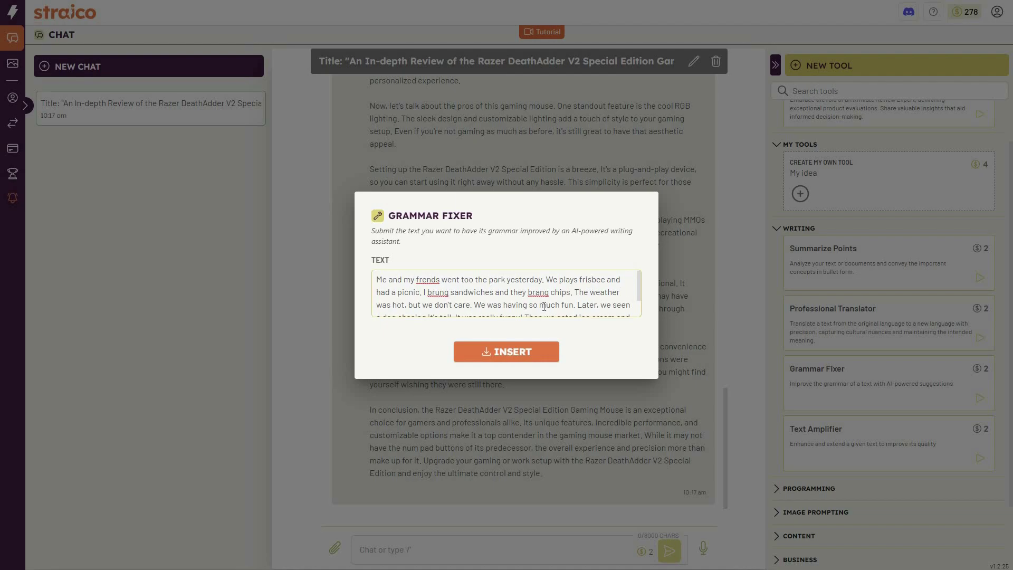
scroll(554, 301, down, 2)
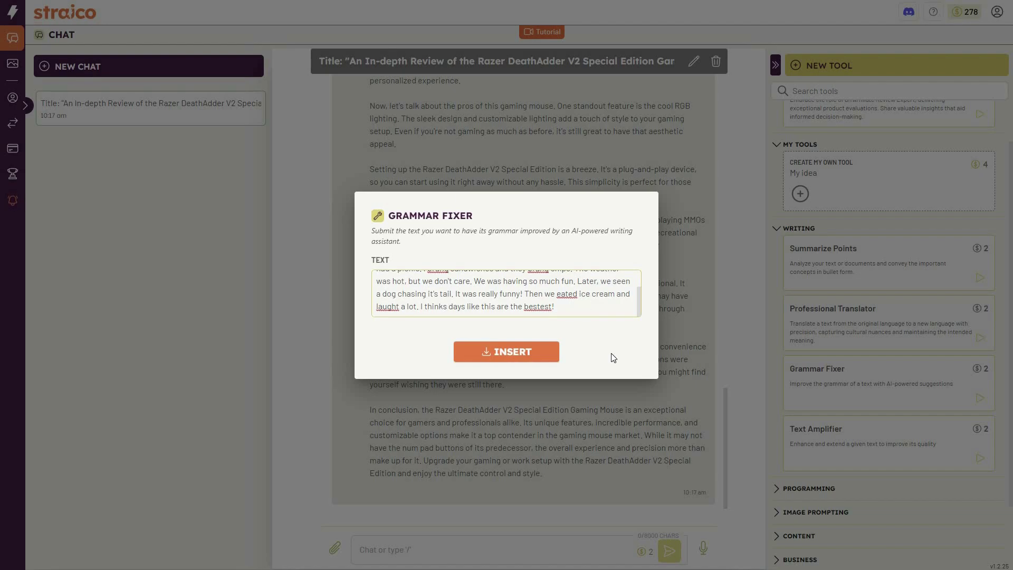
click(519, 357)
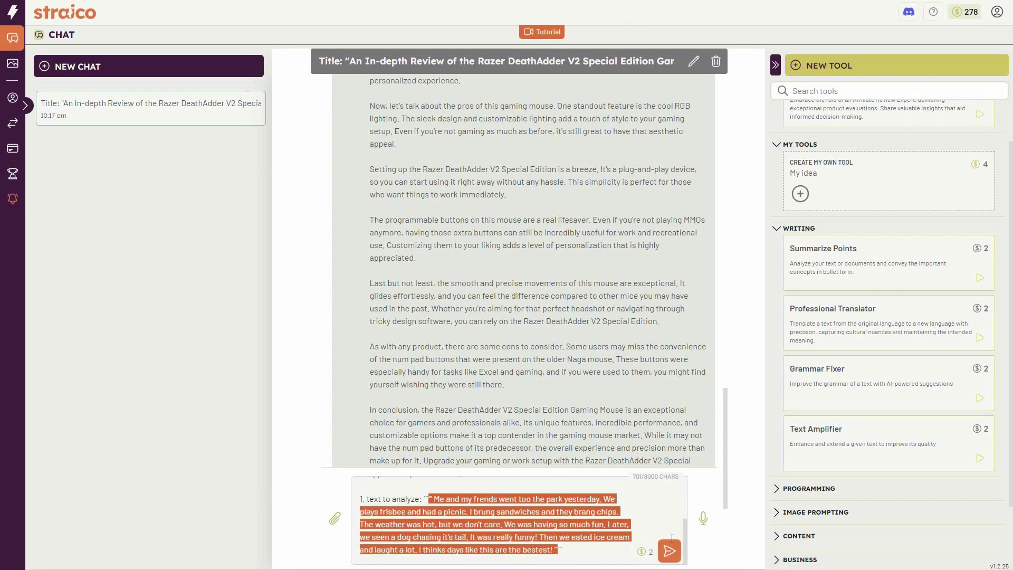
Send the Grammar Fixer prompt, highlight original versus corrected paragraph, and collapse Writing tools.
key(Return)
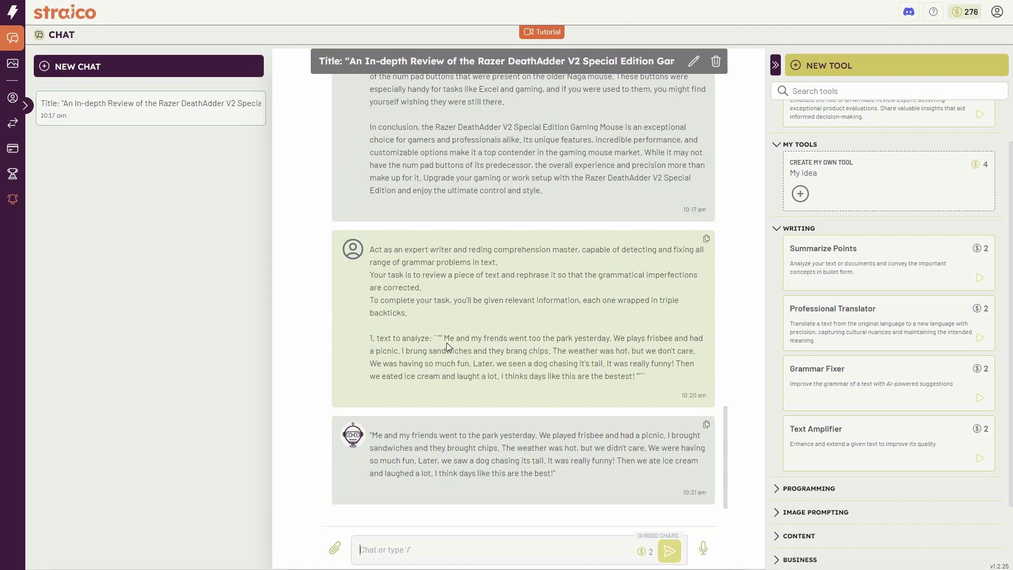
drag(445, 338, 659, 406)
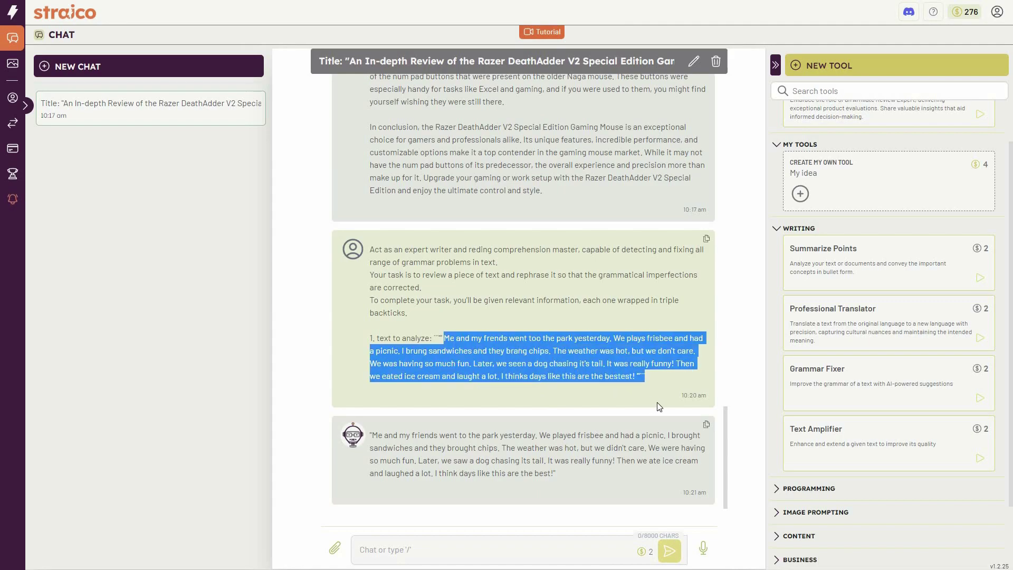
click(615, 478)
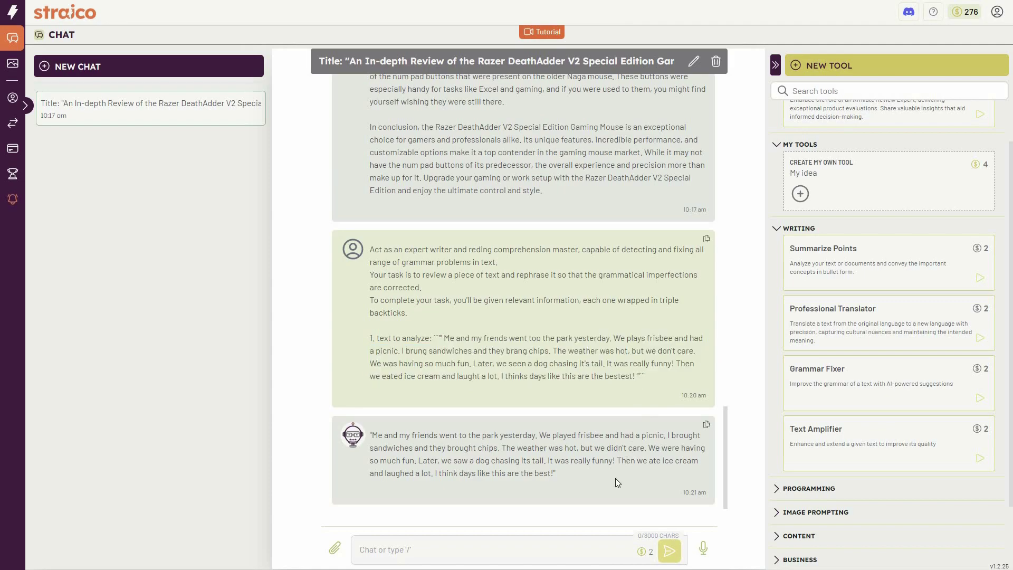
drag(372, 435, 581, 483)
click(581, 483)
click(779, 289)
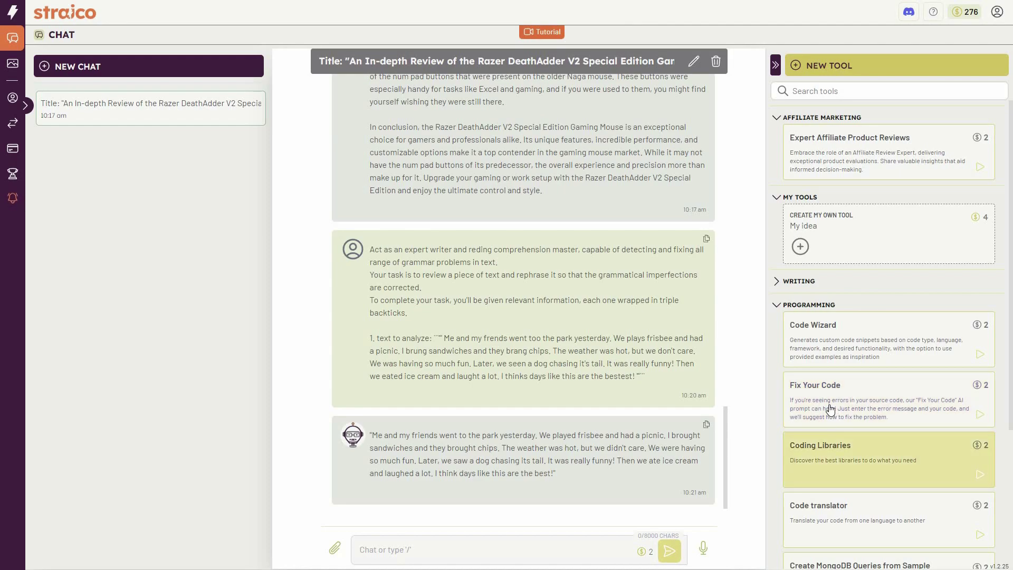
Scroll the tools panel and expand the Image Prompting category.
scroll(893, 420, down, 1)
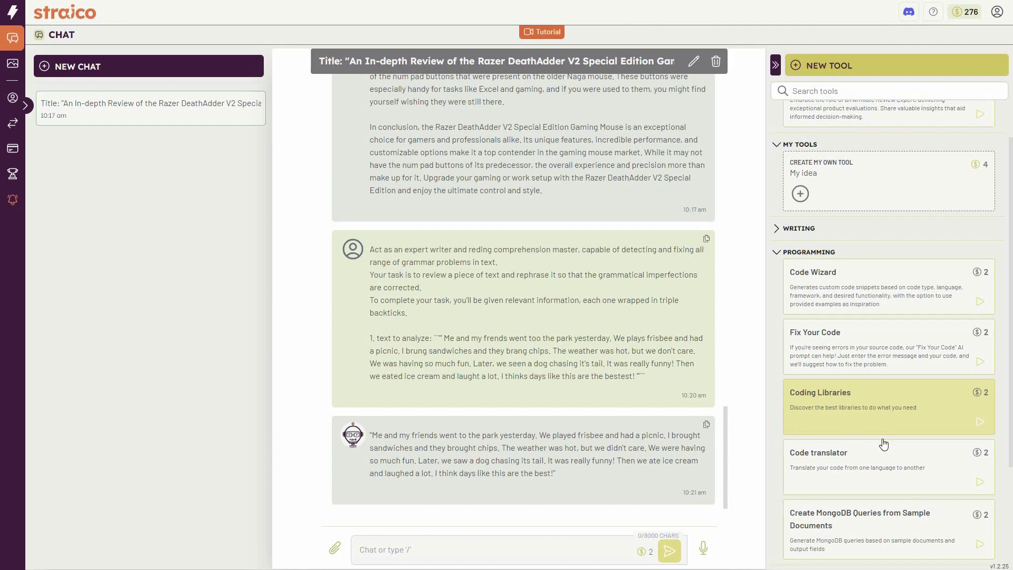
scroll(889, 441, down, 1)
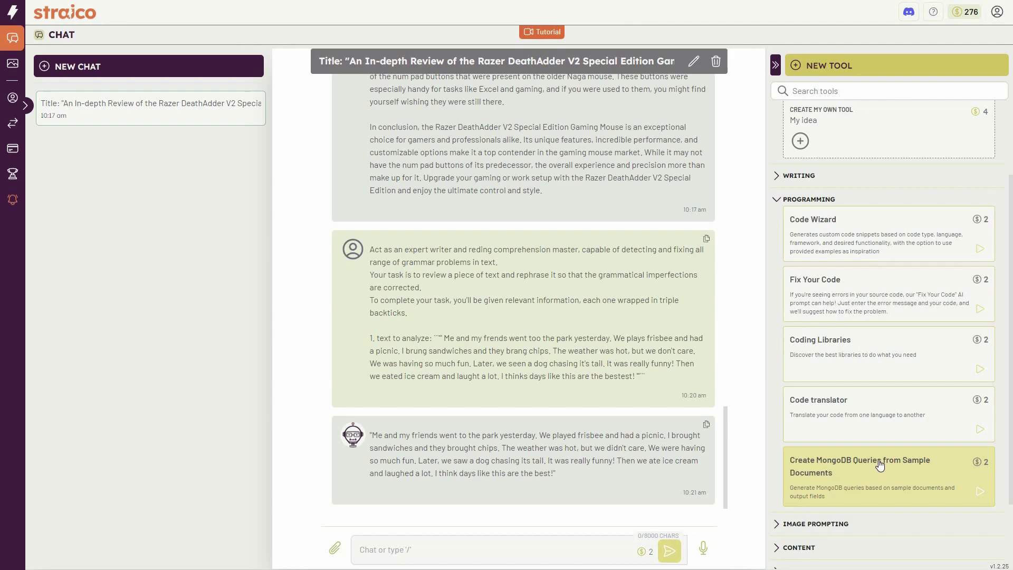
scroll(803, 432, down, 2)
click(803, 433)
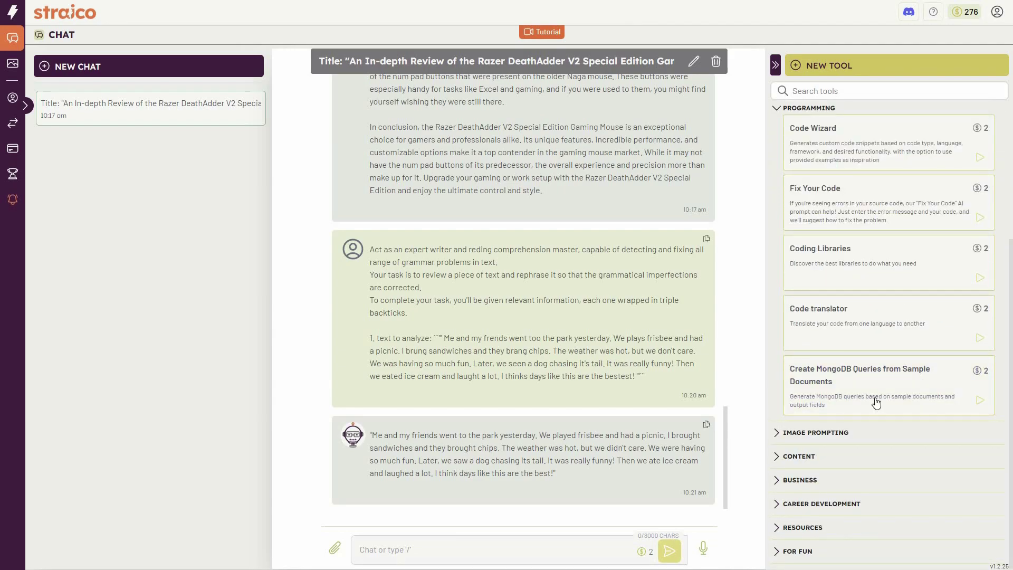
scroll(906, 385, down, 2)
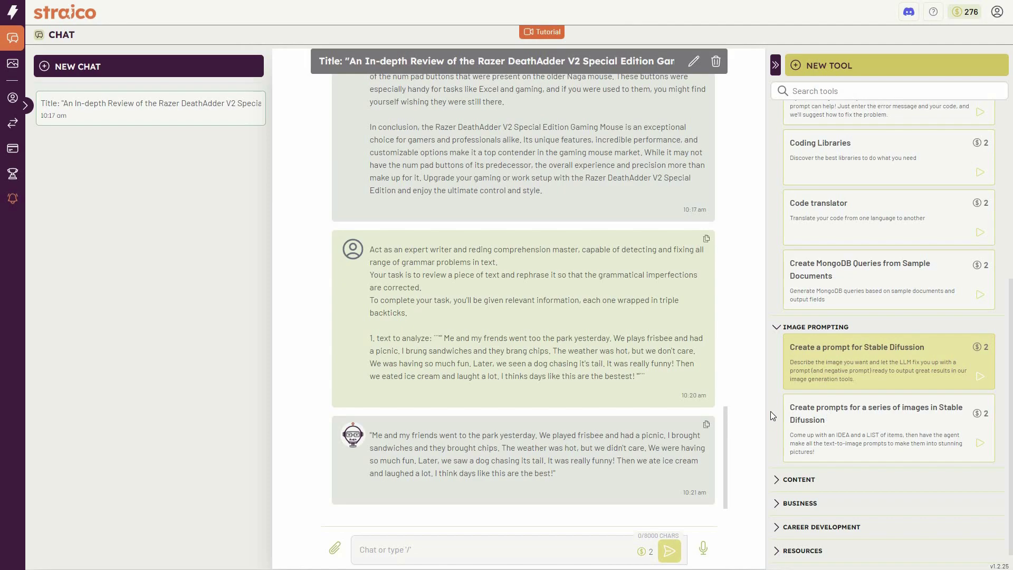
scroll(788, 462, down, 1)
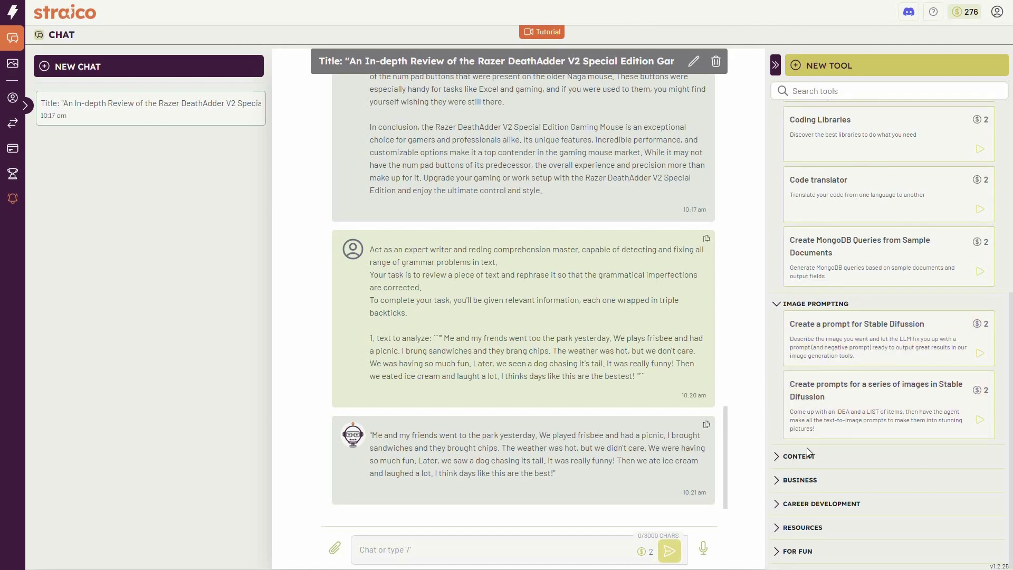
Expand and browse the Content and Business tool categories.
click(804, 455)
scroll(847, 296, down, 3)
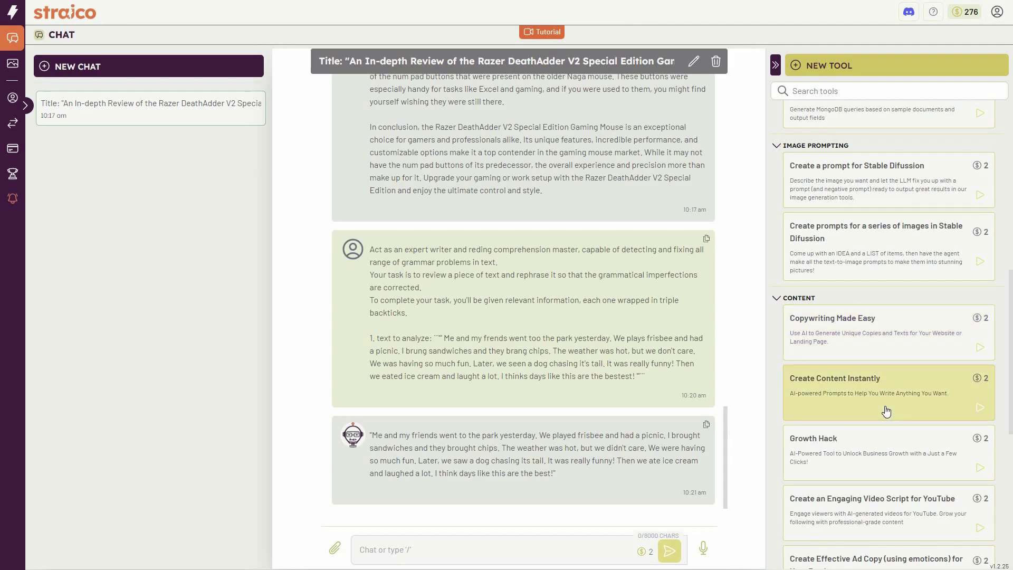
scroll(884, 377, down, 2)
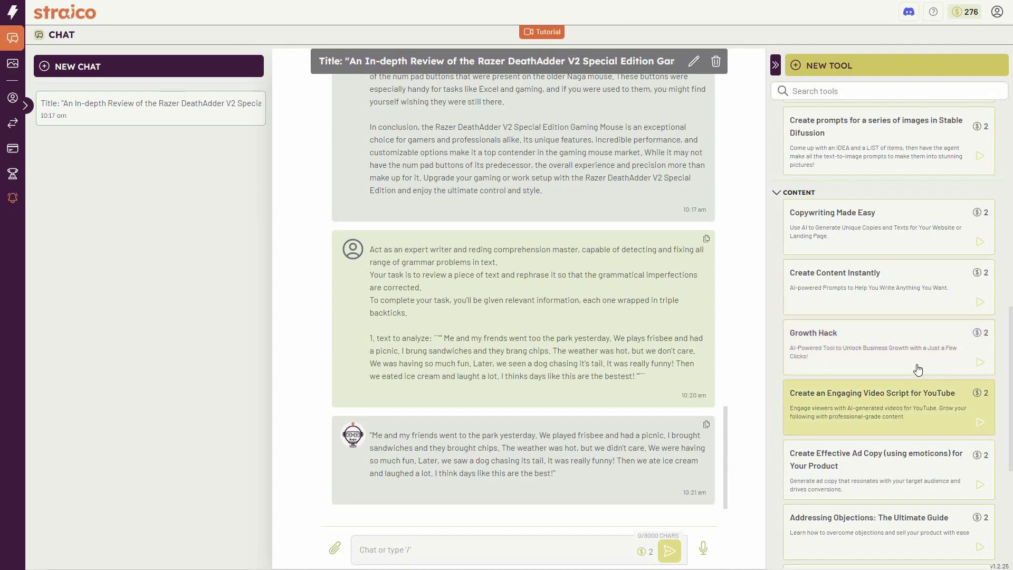
scroll(918, 369, down, 1)
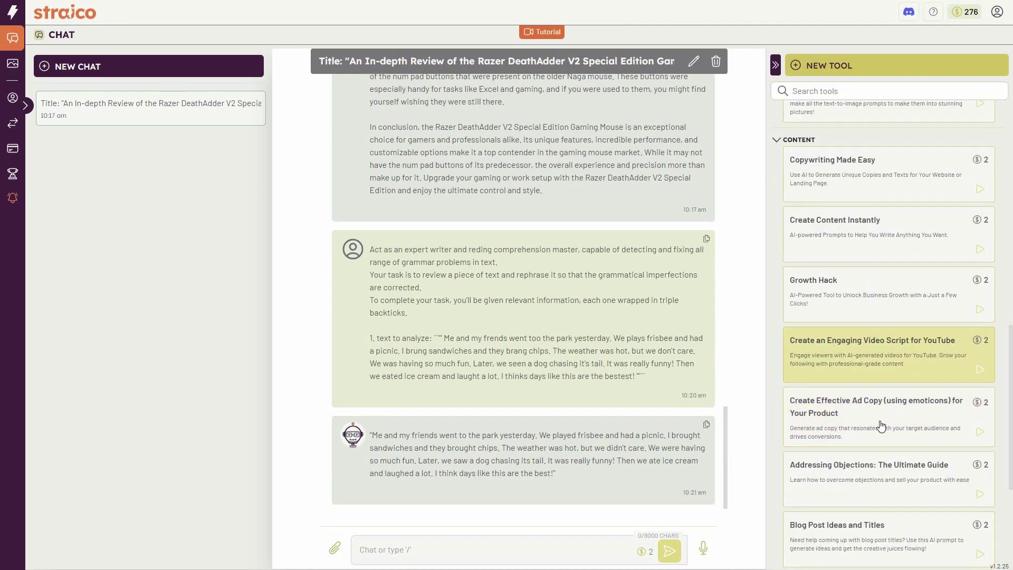
scroll(881, 395, down, 2)
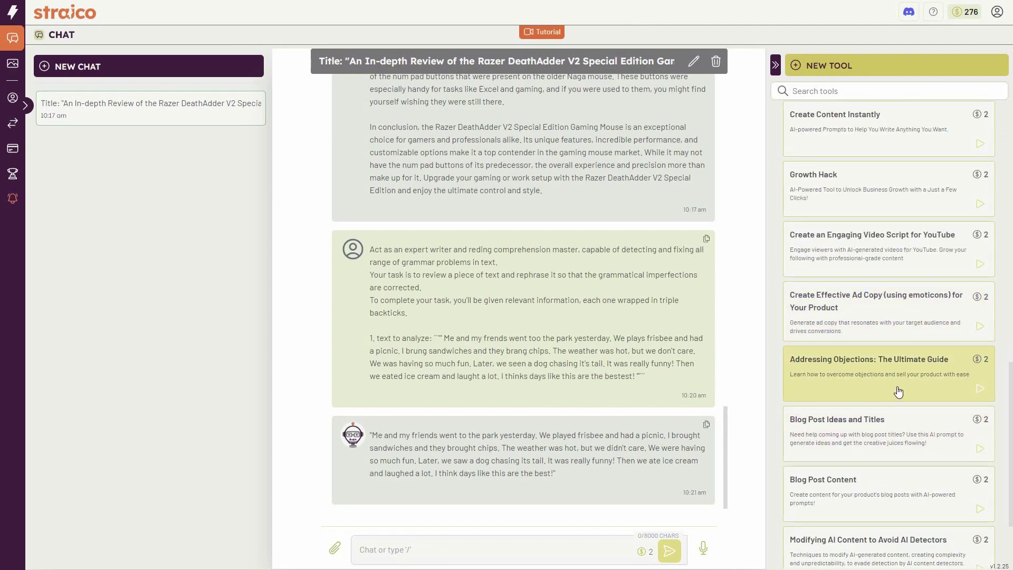
scroll(897, 390, down, 1)
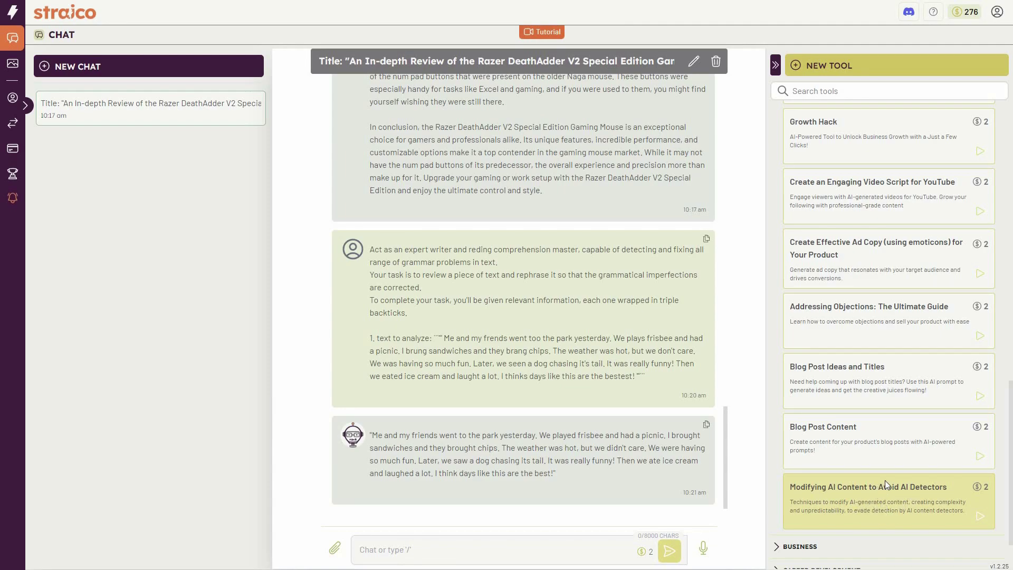
click(888, 546)
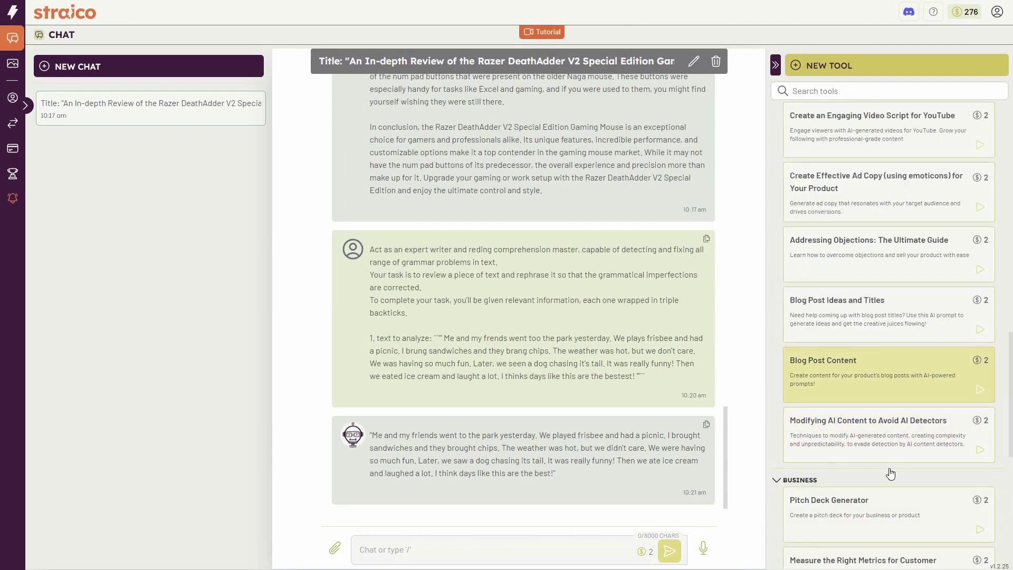
scroll(890, 534, down, 3)
scroll(892, 478, down, 2)
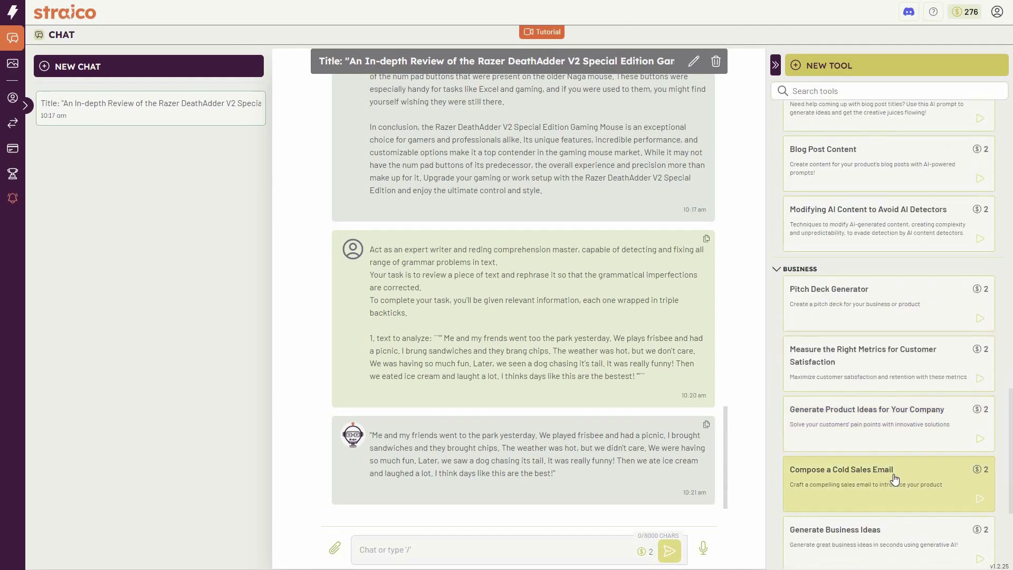
scroll(898, 477, down, 4)
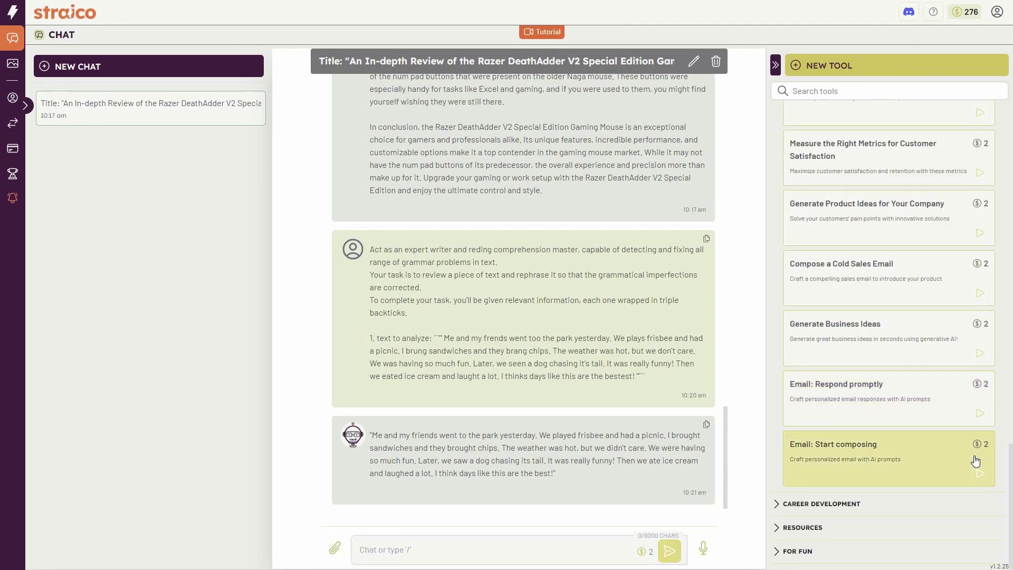
Expand Career Development and Resources, then scroll back up to the Image Prompting tools.
click(841, 502)
scroll(891, 428, down, 2)
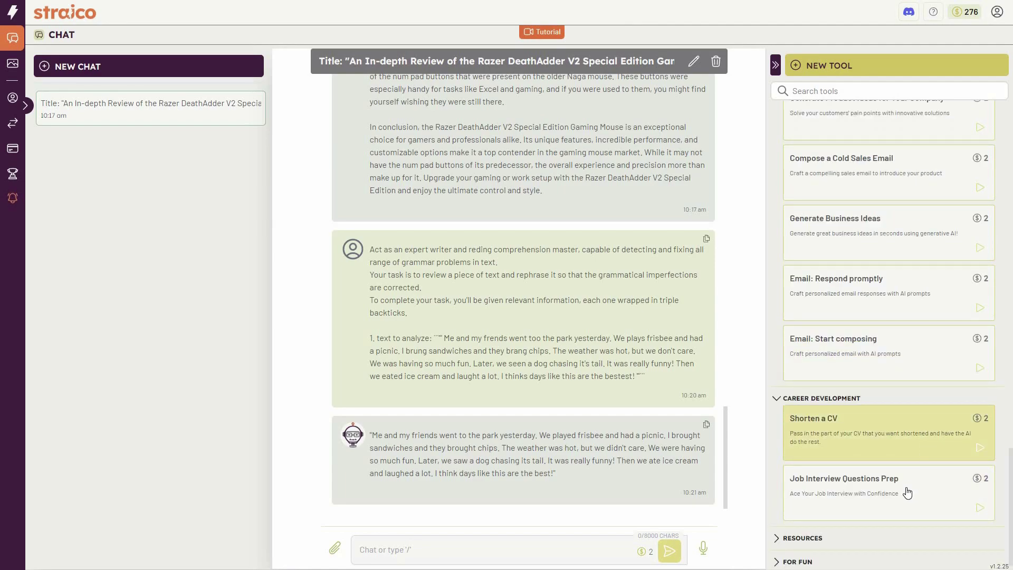
scroll(861, 441, down, 1)
click(844, 528)
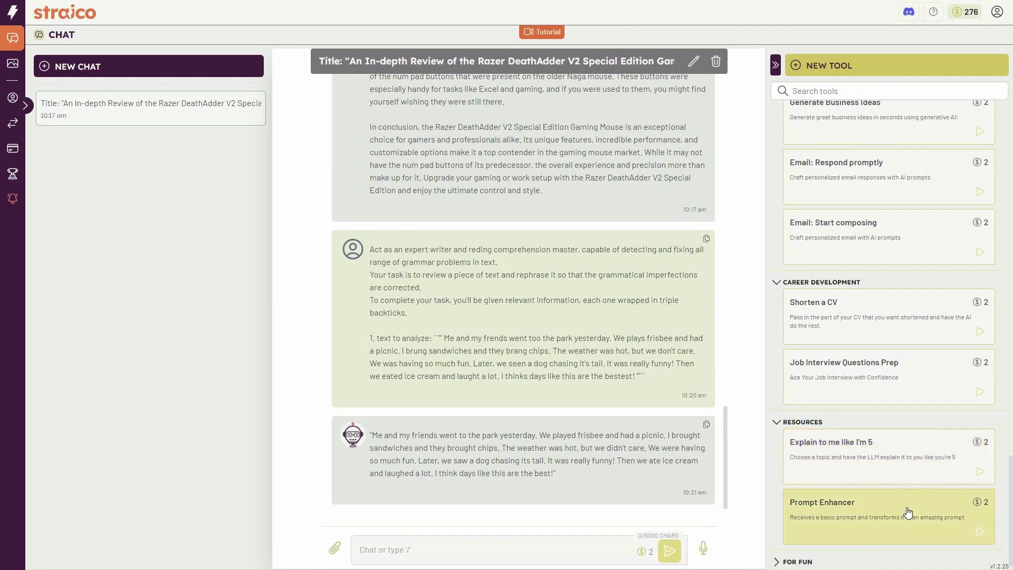
scroll(908, 512, down, 1)
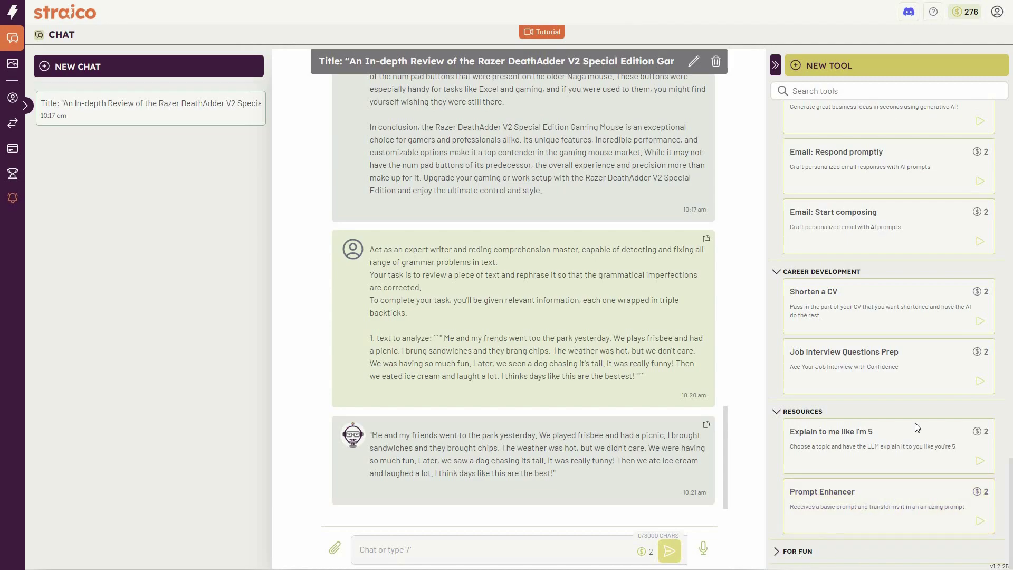
scroll(912, 443, down, 3)
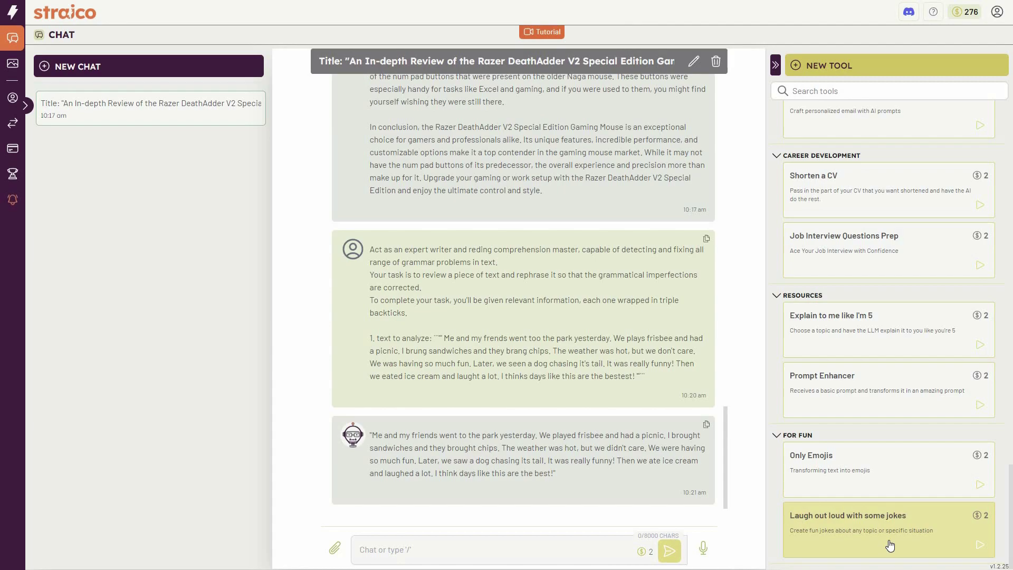
scroll(771, 407, up, 1)
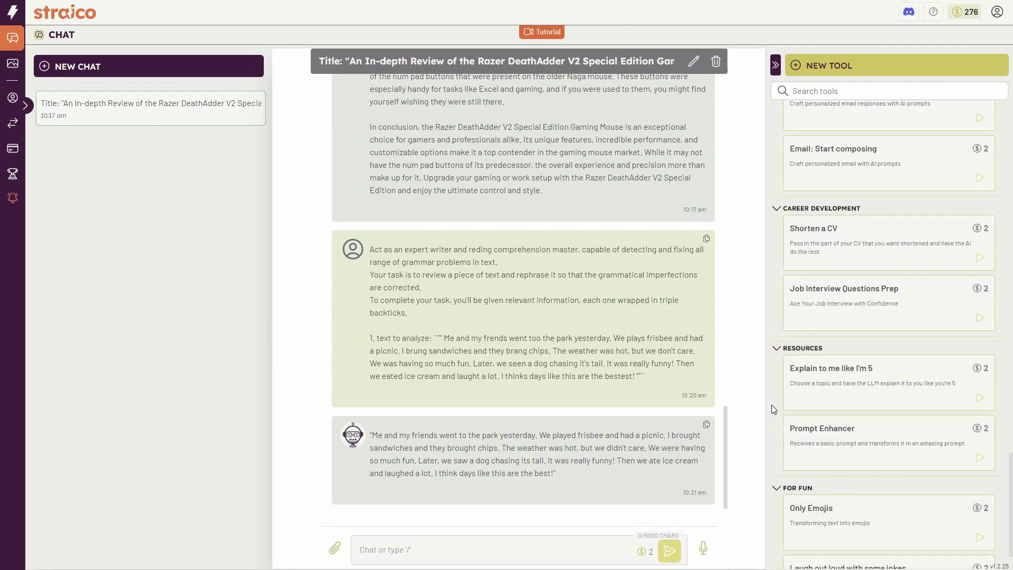
scroll(772, 404, up, 8)
scroll(772, 404, up, 10)
scroll(777, 407, up, 7)
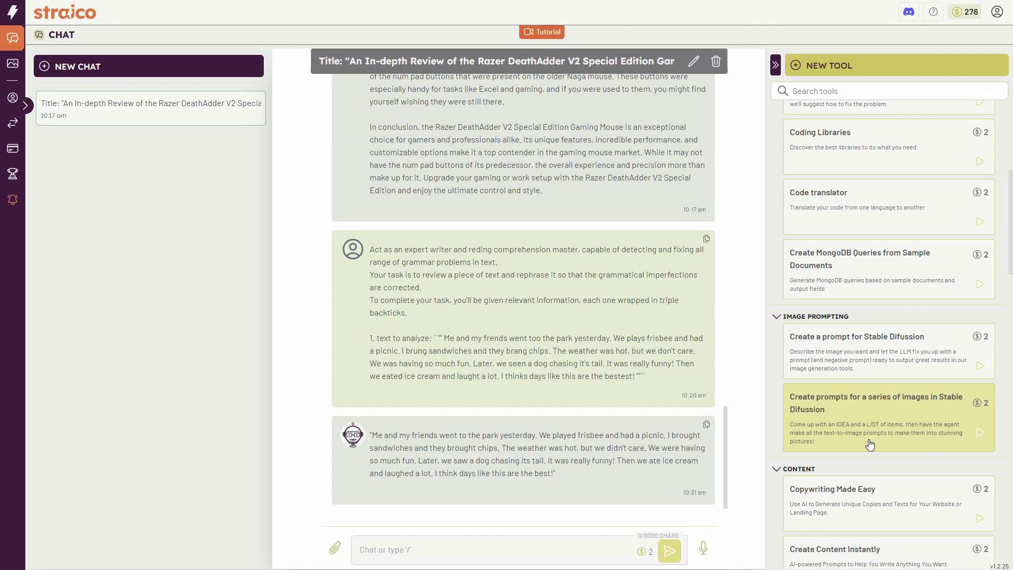
Open 'Create a prompt for Stable Diffusion' and enter the idea 'flying car'.
click(861, 361)
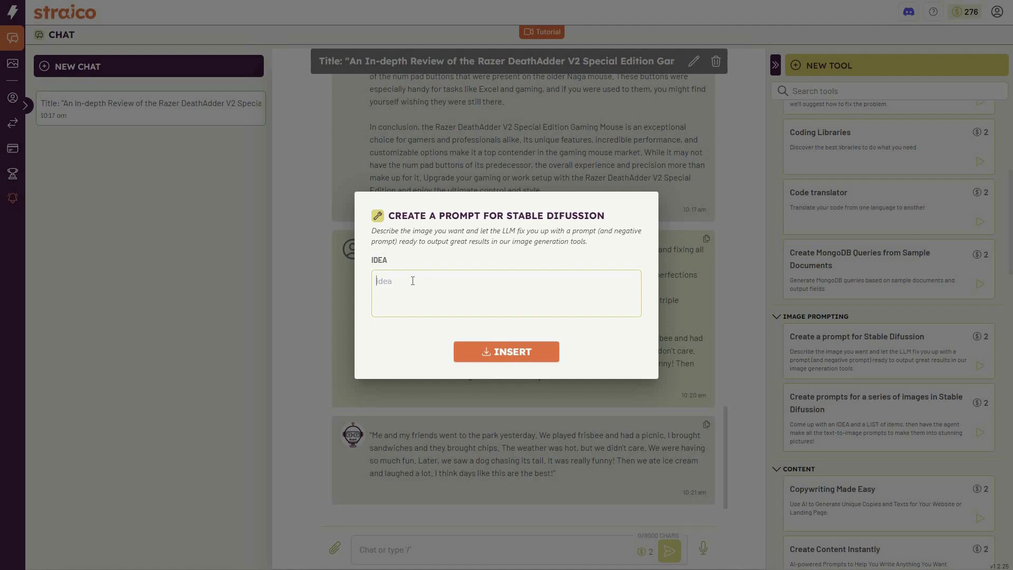
text(flying car)
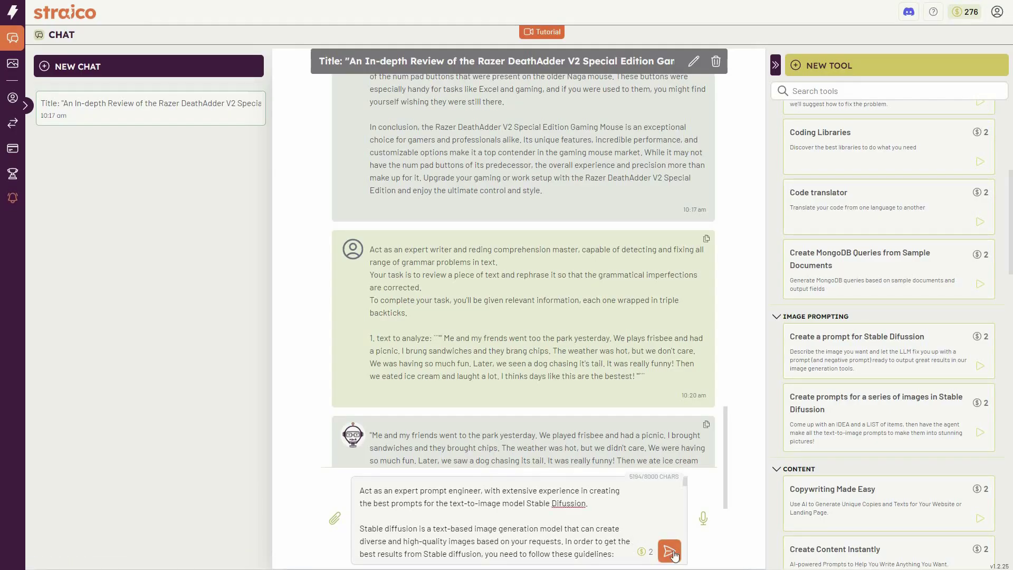
Send the prompt-engineering request, then select and copy the first flying-car prompt's text.
key(Return)
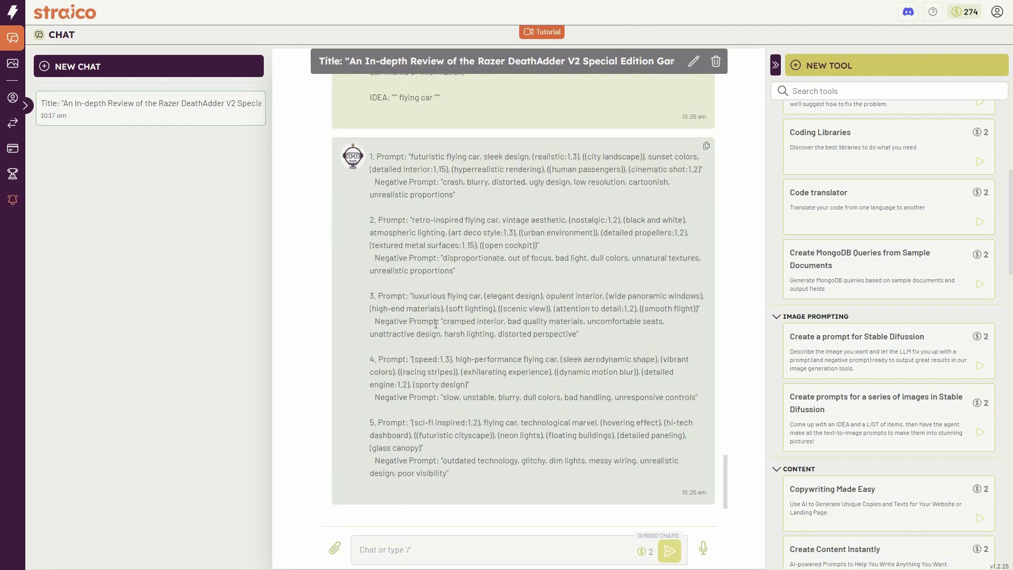
drag(375, 321, 436, 322)
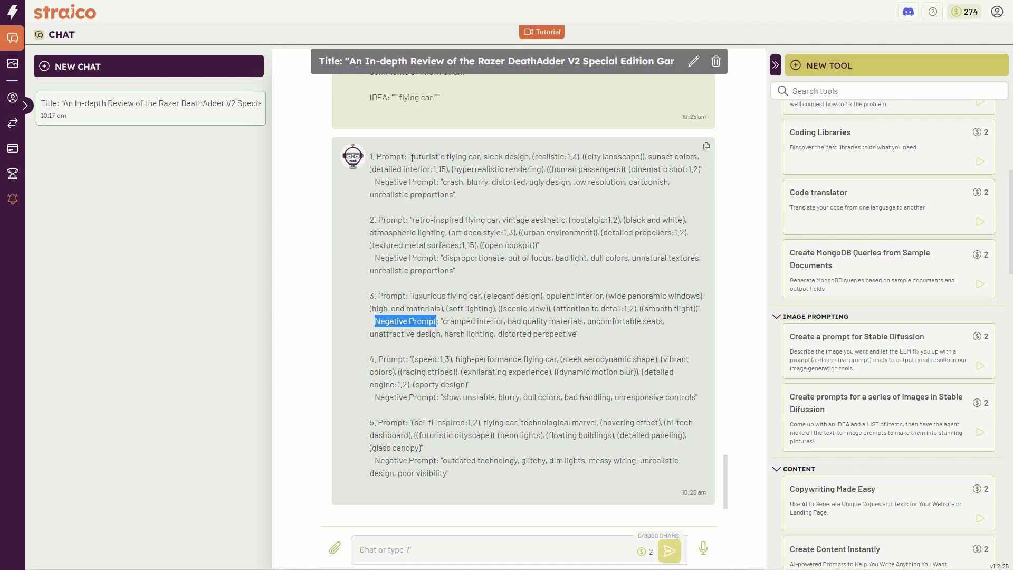
drag(411, 157, 700, 170)
key(ctrl+c)
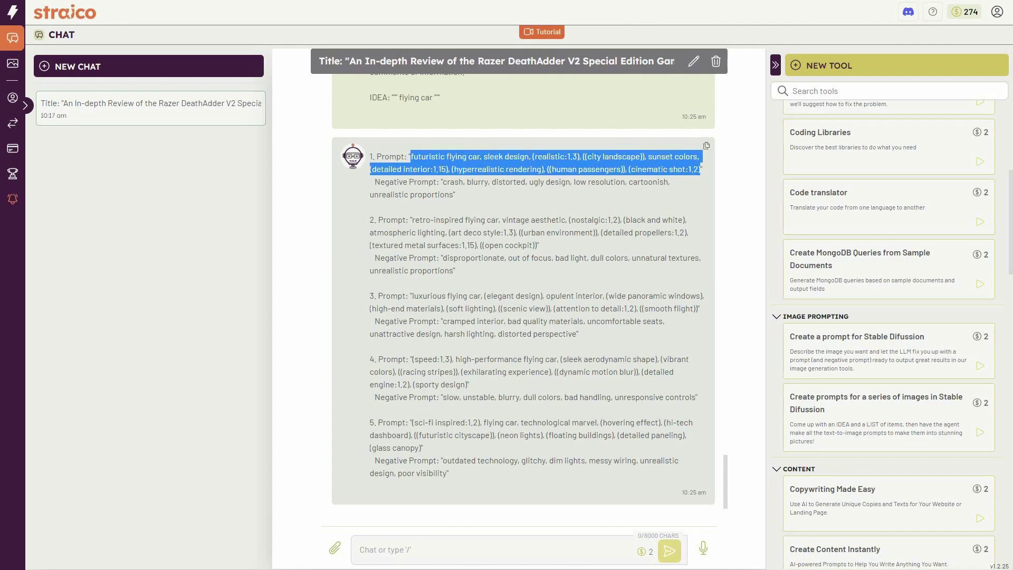
On the Images page, paste the flying-car prompt into the description and show the negative prompt box.
click(12, 64)
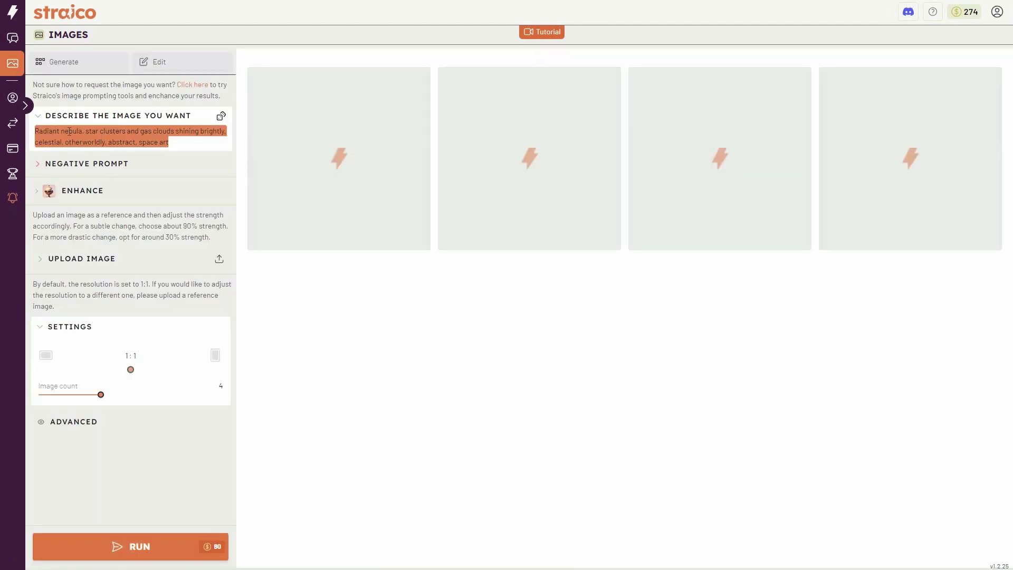
key(ctrl+v)
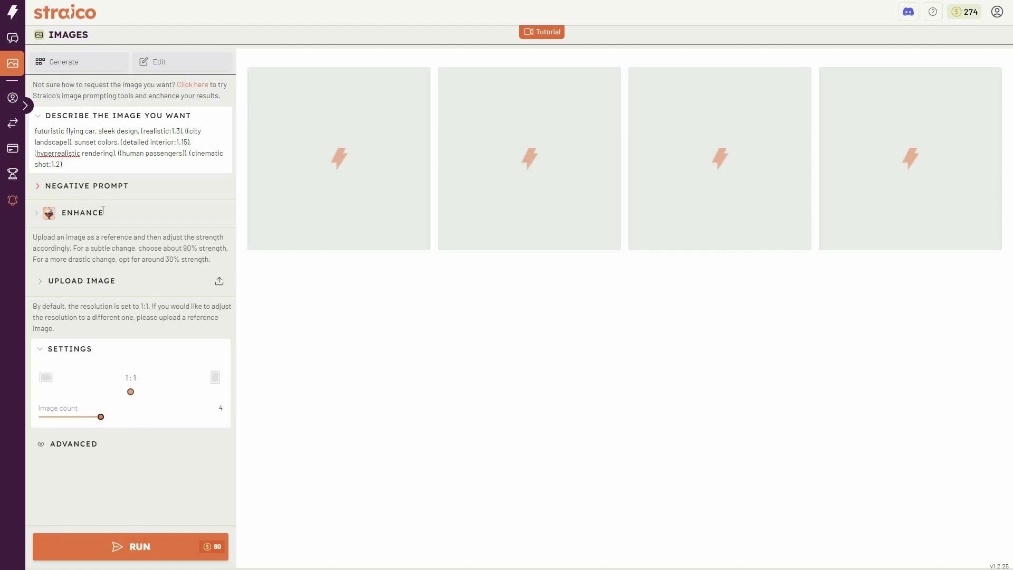
click(104, 189)
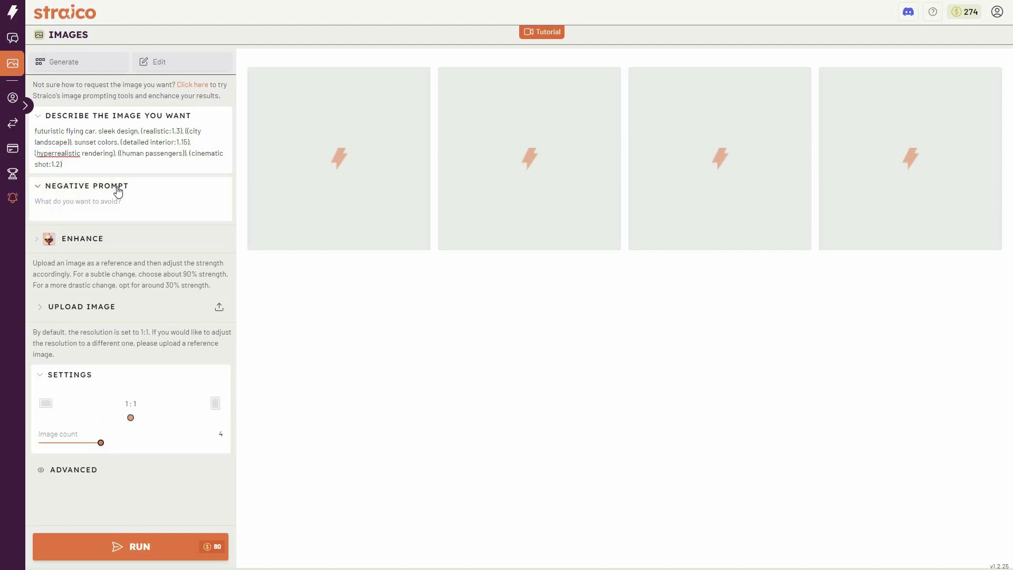
Set the image style to none, keep the image count at 4, and expand Advanced settings.
click(92, 242)
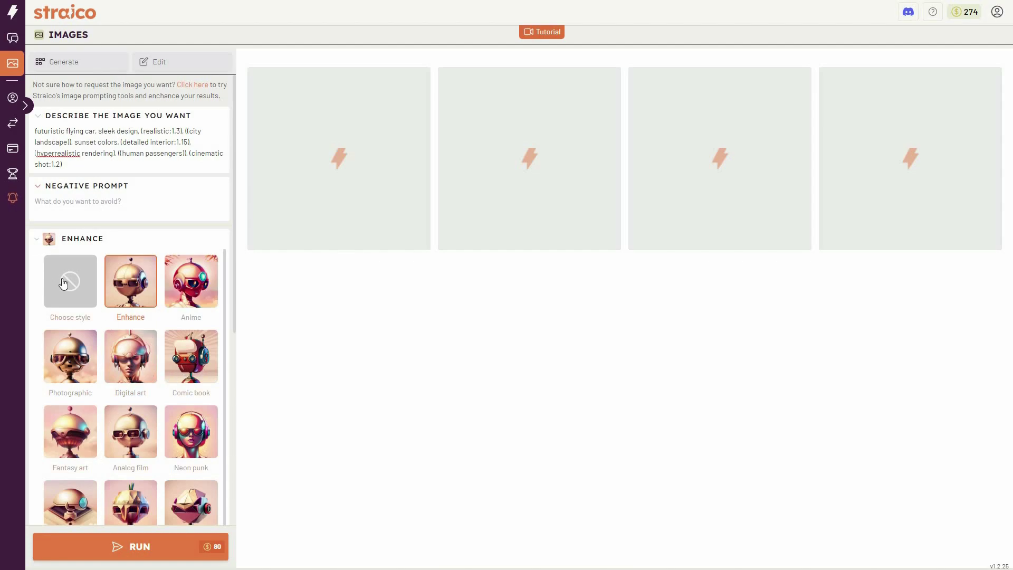
click(44, 240)
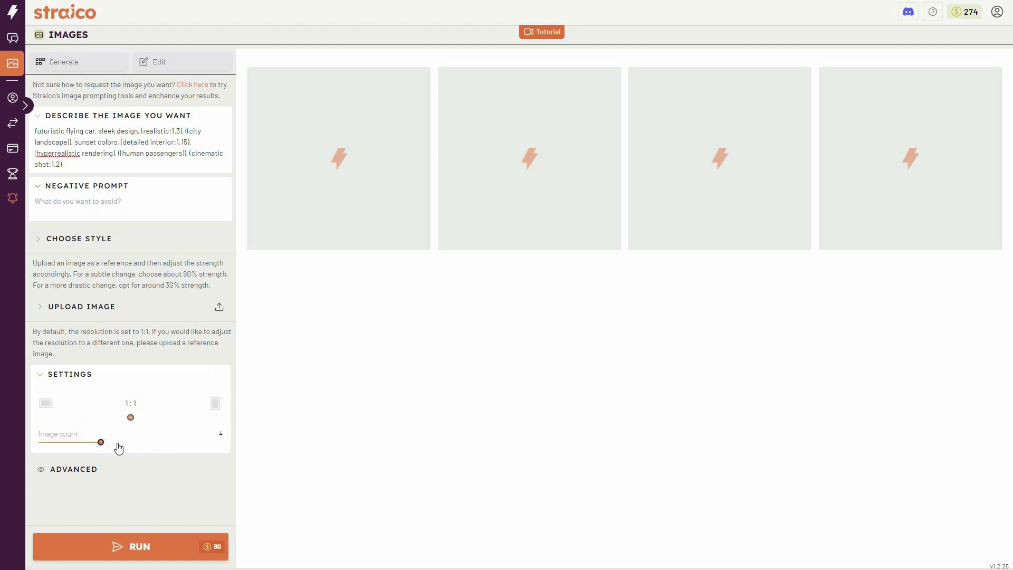
mouse_move(106, 445)
mouse_down()
mouse_move(121, 443)
mouse_move(102, 444)
mouse_up()
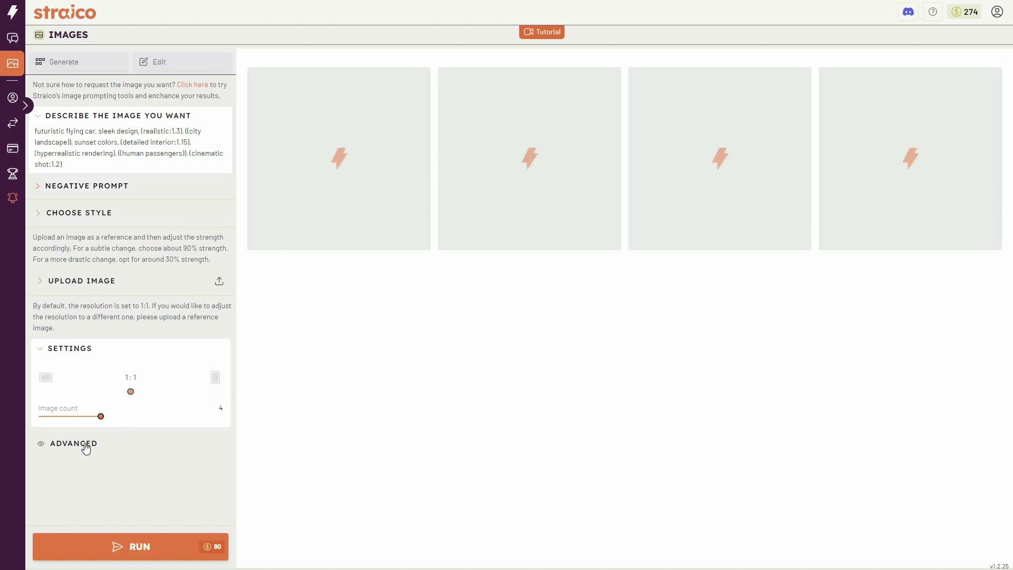
click(86, 448)
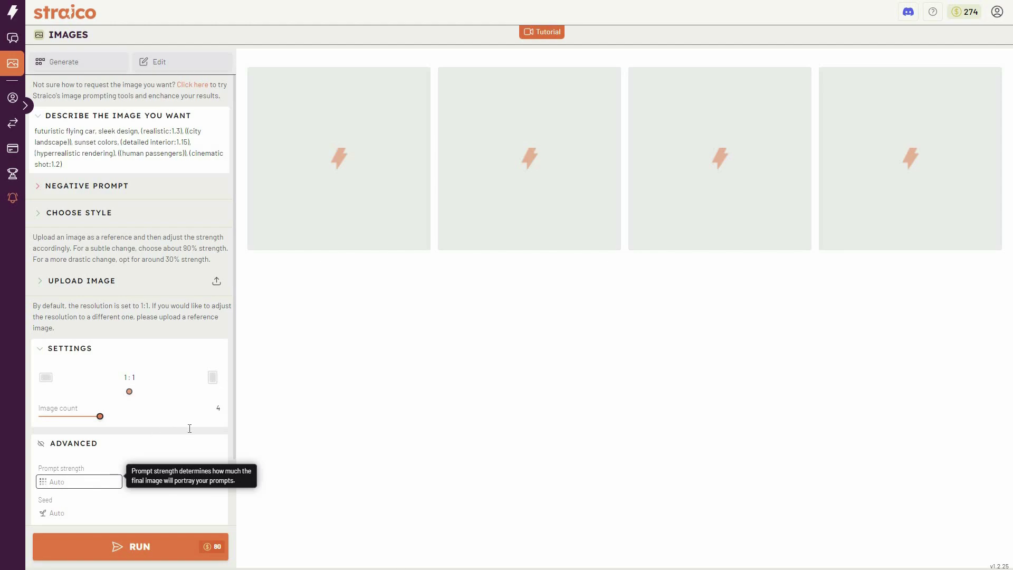
scroll(191, 431, down, 1)
scroll(76, 431, down, 1)
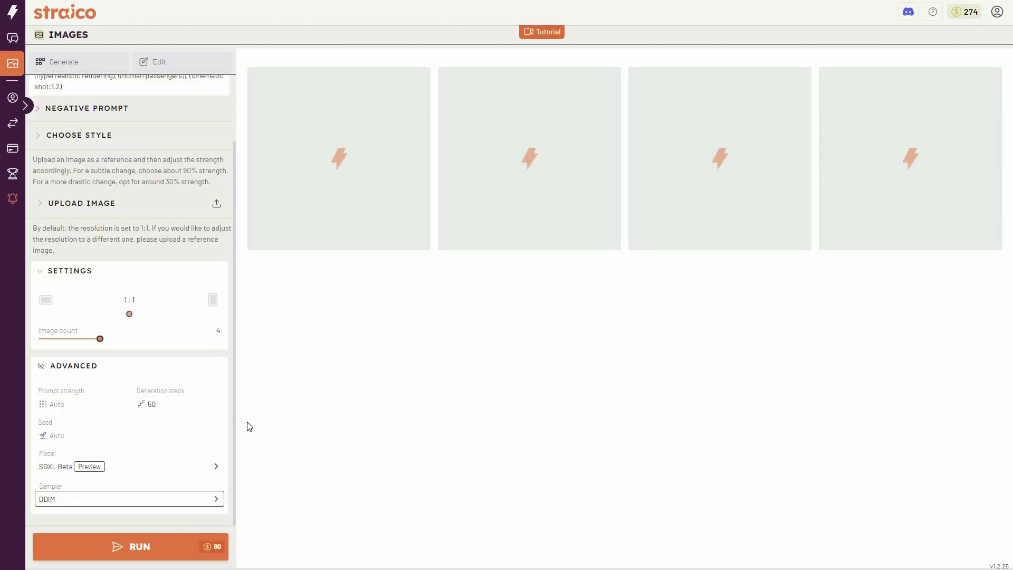
scroll(199, 298, up, 1)
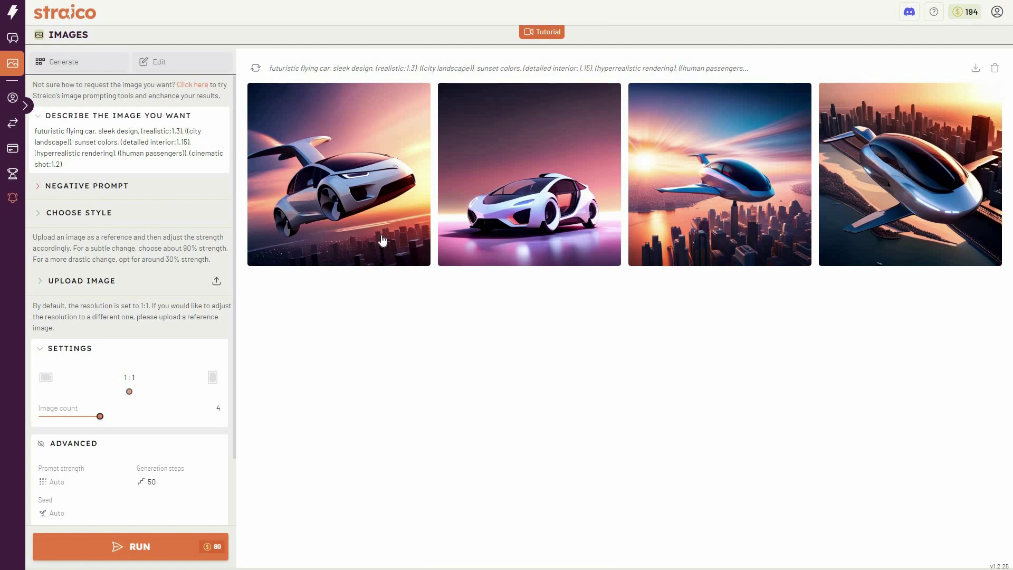
Enlarge the first generated flying-car image and choose Edit image on it.
mouse_move(913, 214)
click(403, 133)
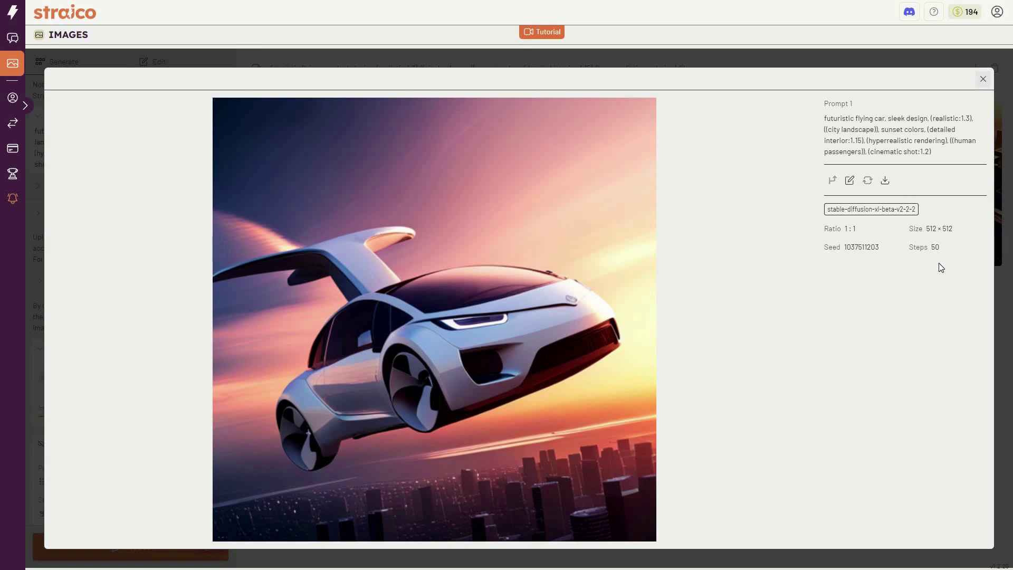
click(849, 180)
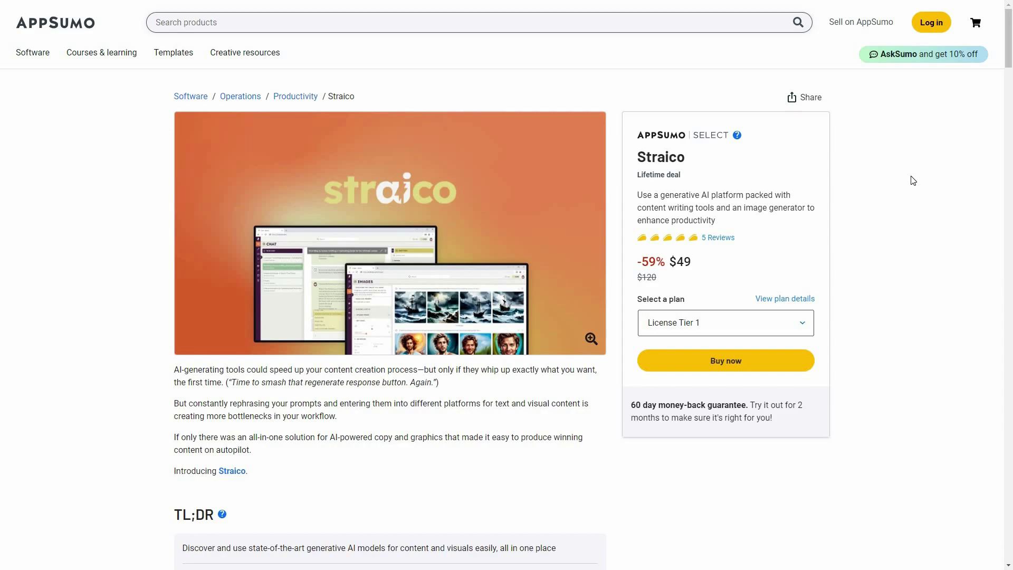
scroll(1007, 158, down, 12)
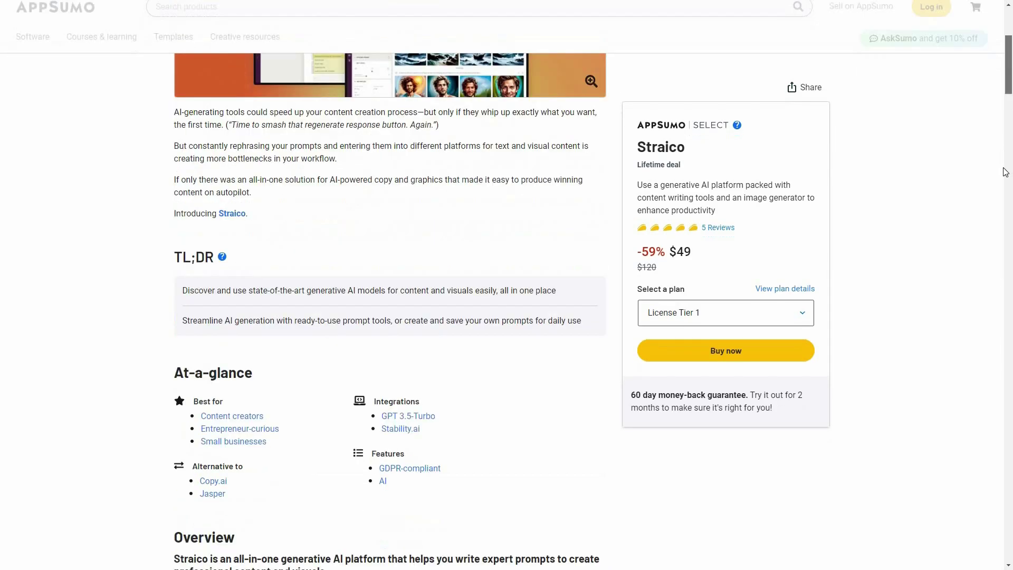
scroll(1004, 199, down, 20)
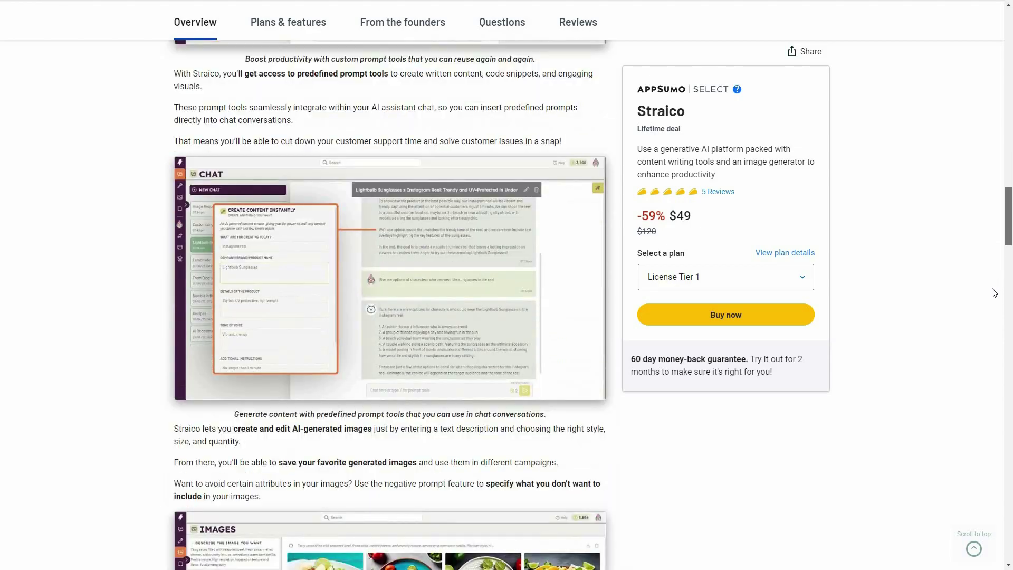
scroll(991, 310, down, 15)
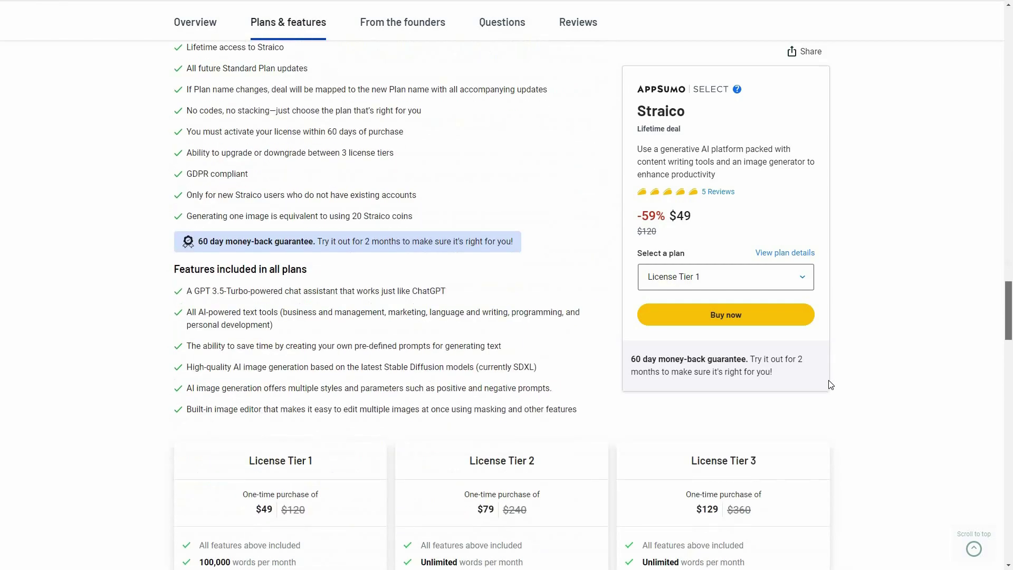
scroll(694, 338, down, 1)
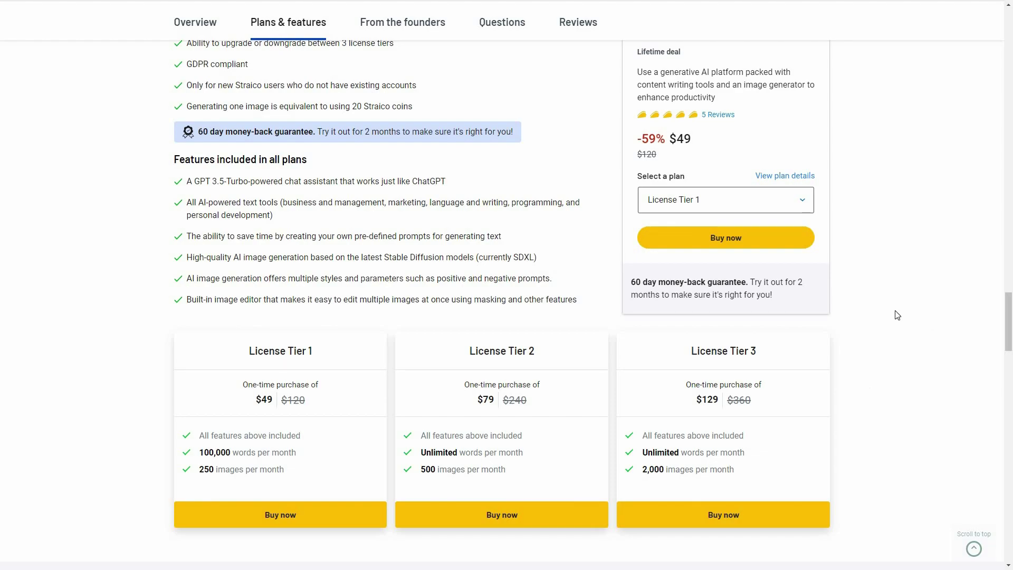
scroll(889, 312, up, 7)
scroll(890, 313, up, 10)
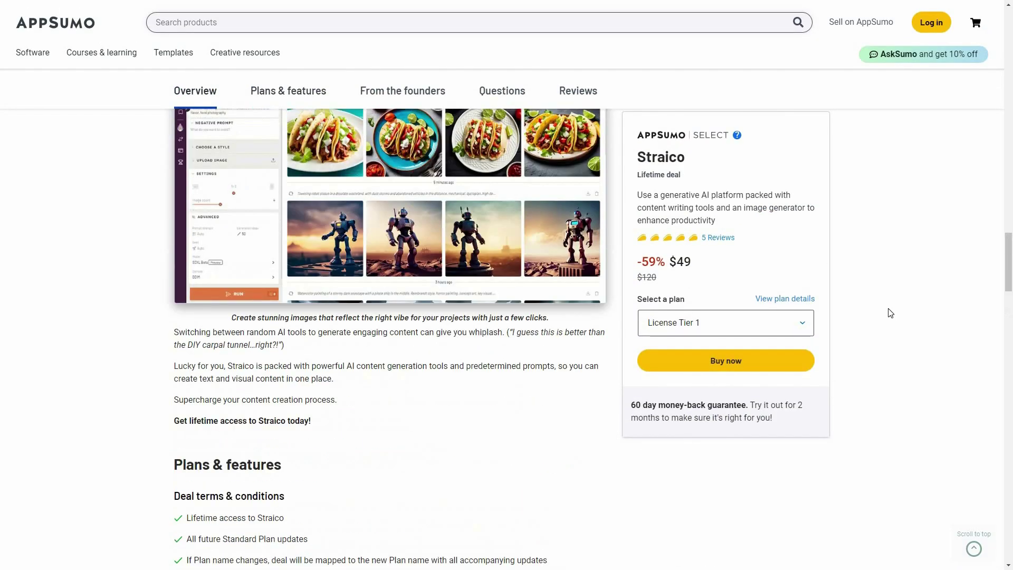
scroll(891, 313, up, 12)
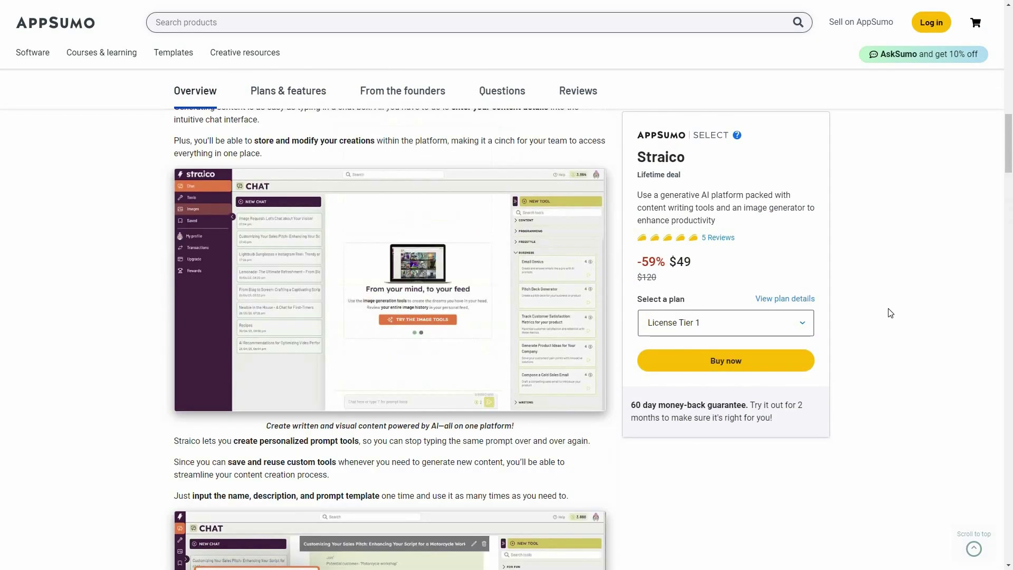
scroll(932, 270, up, 1)
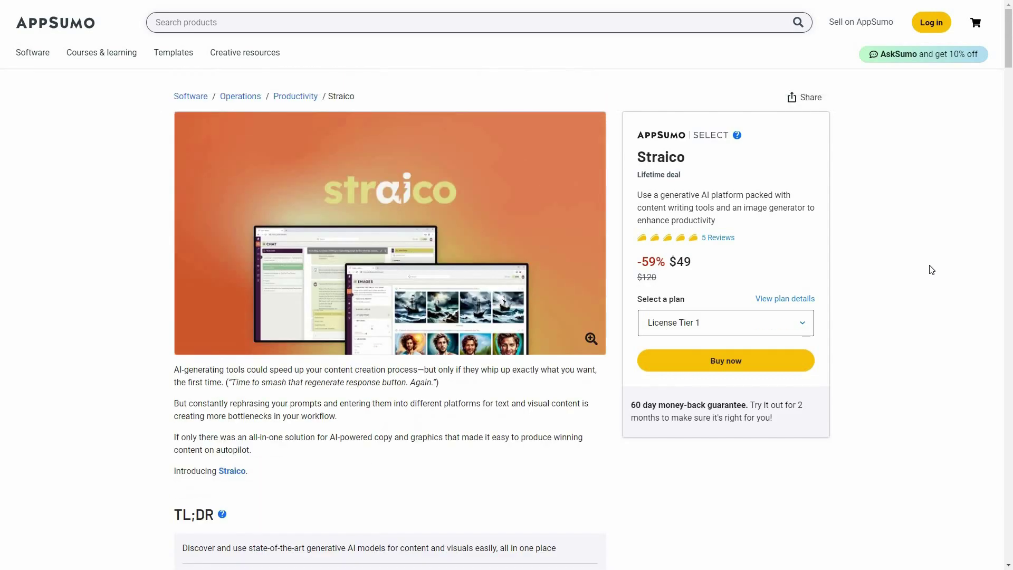